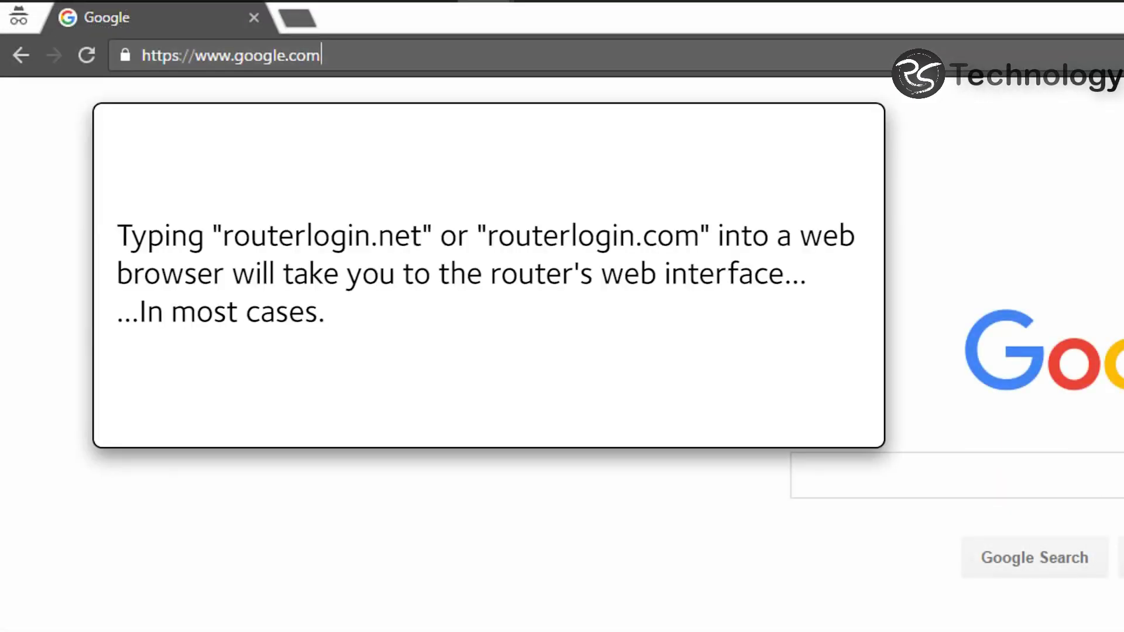
Step: Replace the Google address in Chrome's address bar with routerlogin.net
left_click(323, 54)
key("BackSpace")
key("BackSpace")
key("BackSpace")
key("BackSpace")
key("BackSpace")
key("BackSpace")
key("BackSpace")
key("BackSpace")
key("BackSpace")
key("BackSpace")
key("BackSpace")
key("BackSpace")
key("BackSpace")
key("BackSpace")
key("BackSpace")
key("BackSpace")
key("BackSpace")
key("BackSpace")
key("BackSpace")
key("BackSpace")
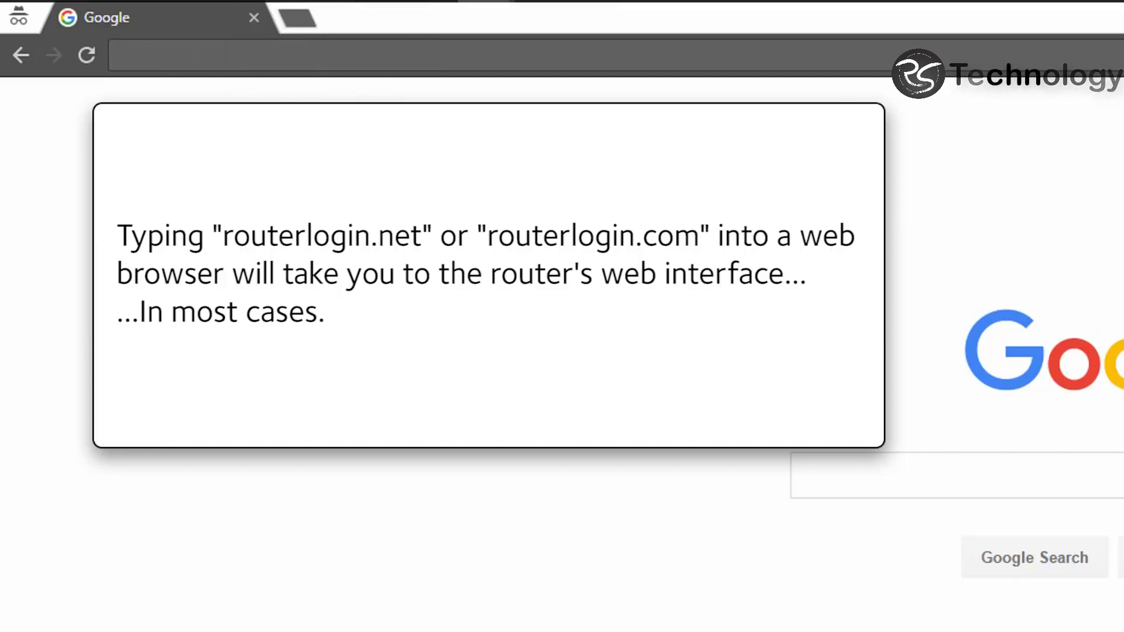
type("routerlogin.net")
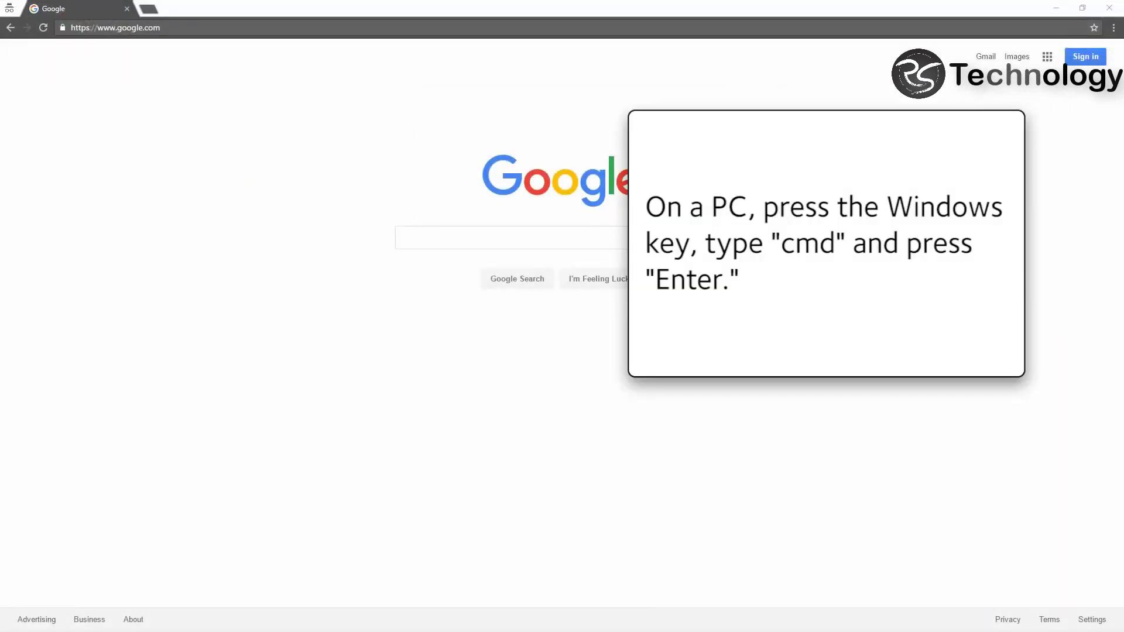
Step: Run ipconfig in Command Prompt to find Ethernet 2's default gateway, 10.0.0.1
left_click(13, 10)
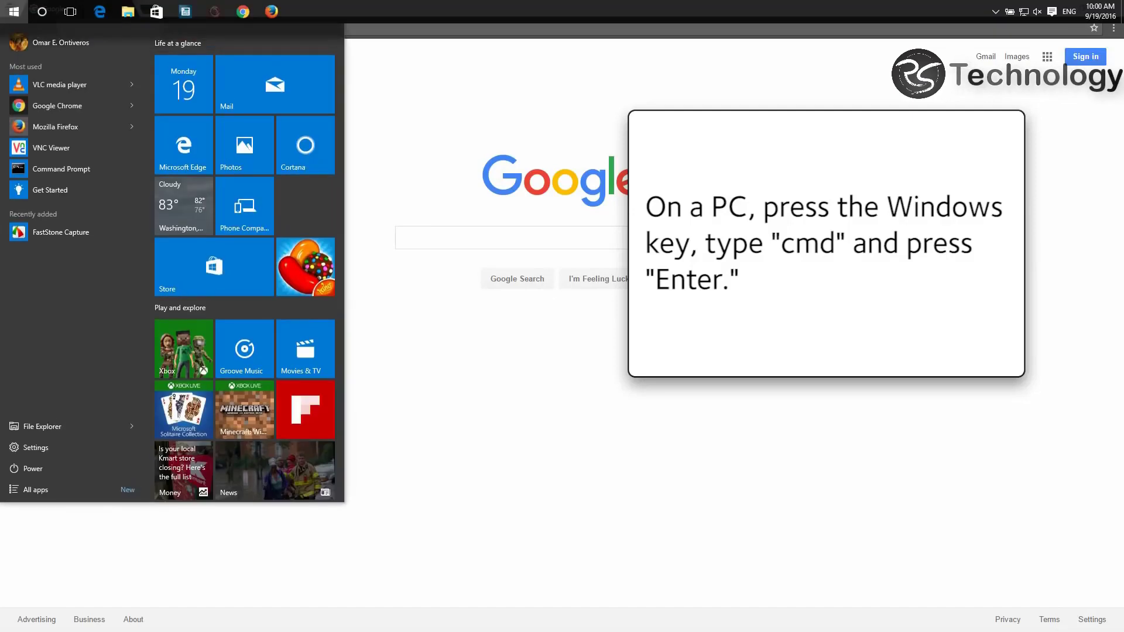
type("cmd")
key("Return")
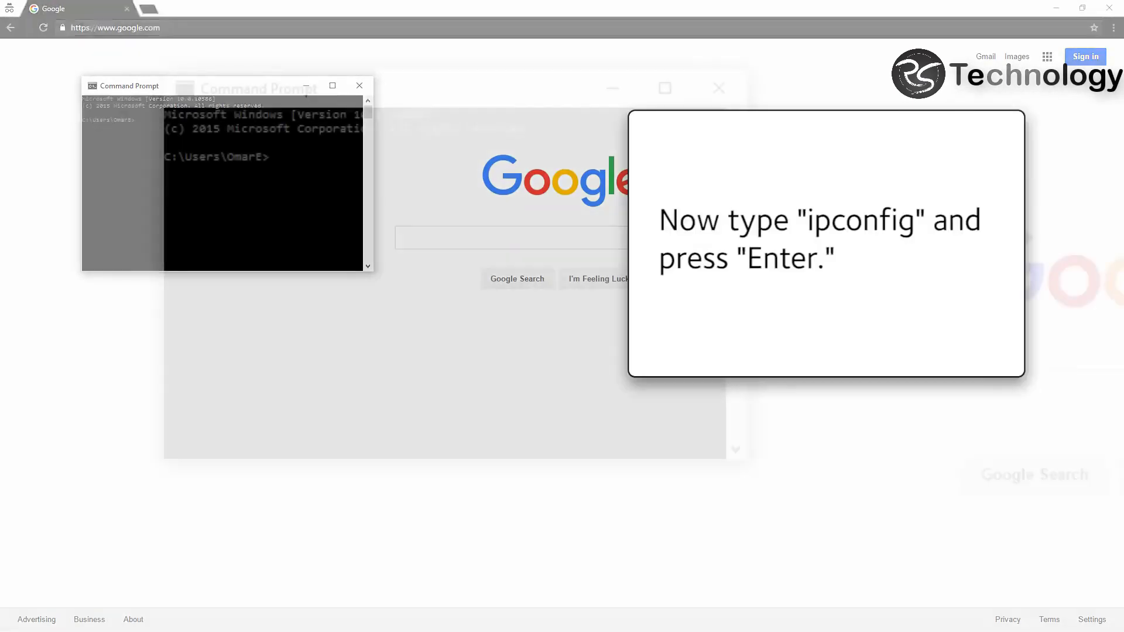
type("ipconfig")
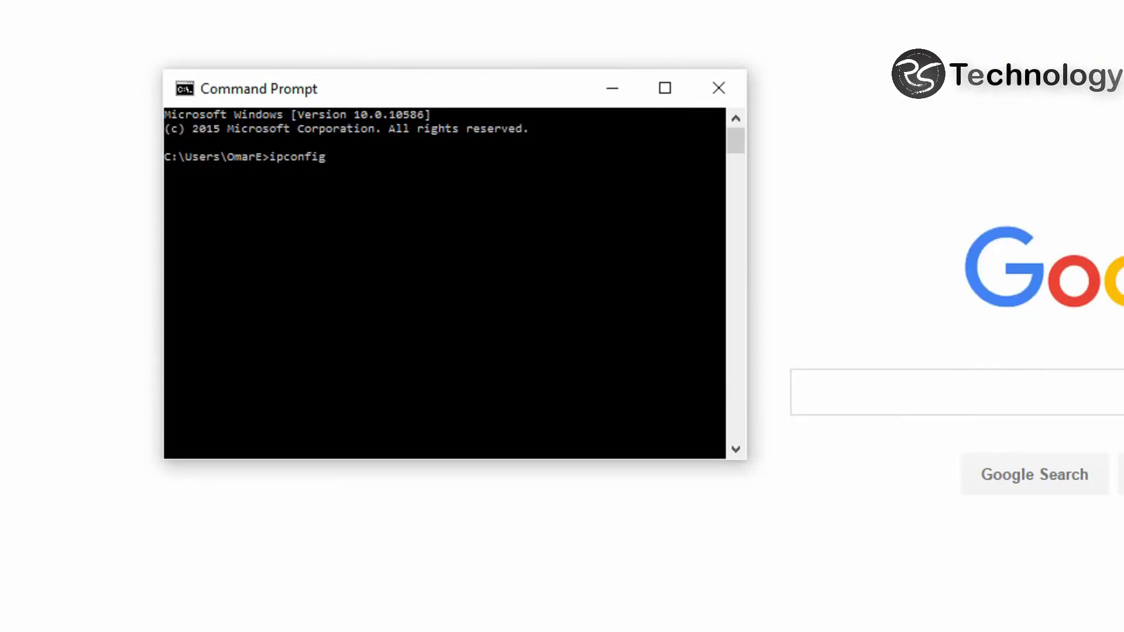
key("Return")
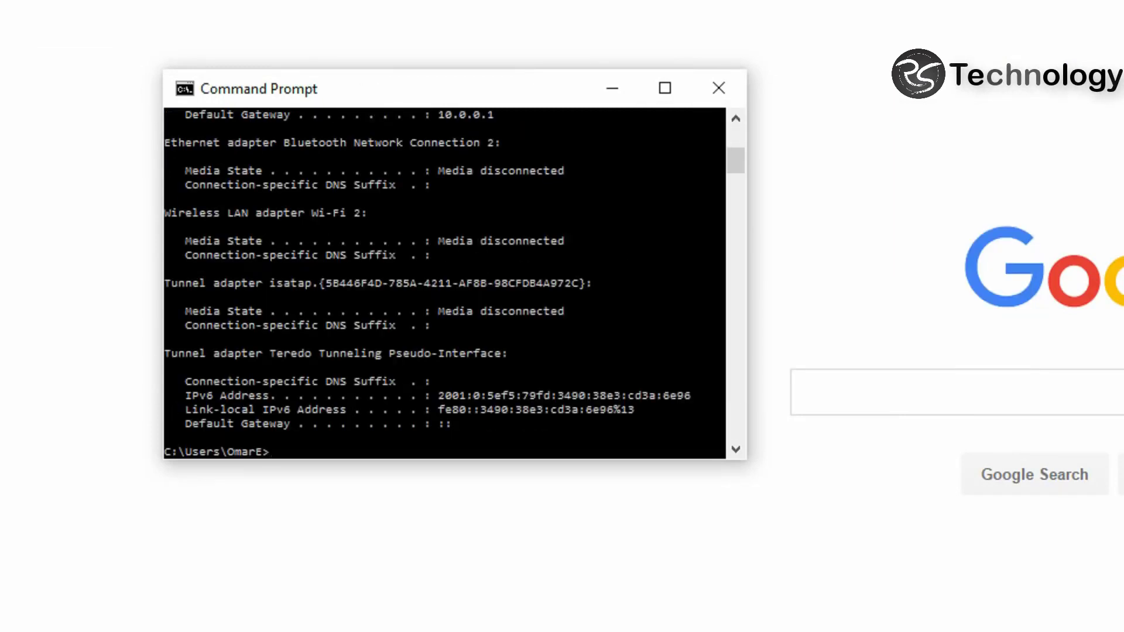
scroll(428, 284, "up", 4)
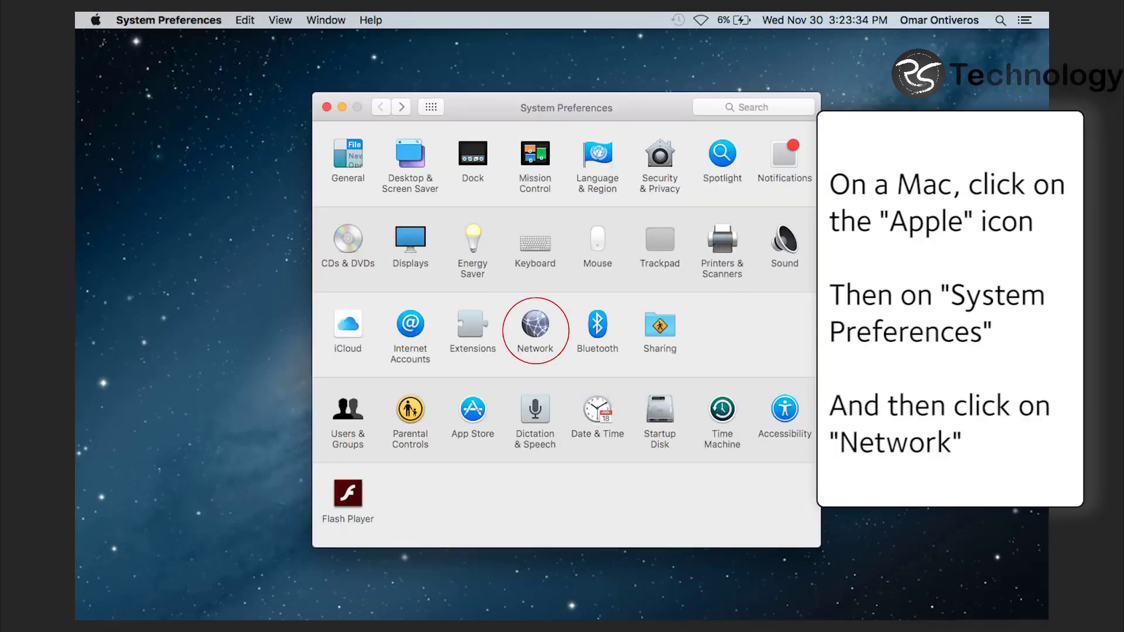
Step: Open the Network pane in System Preferences to view the Router entry
left_click(535, 324)
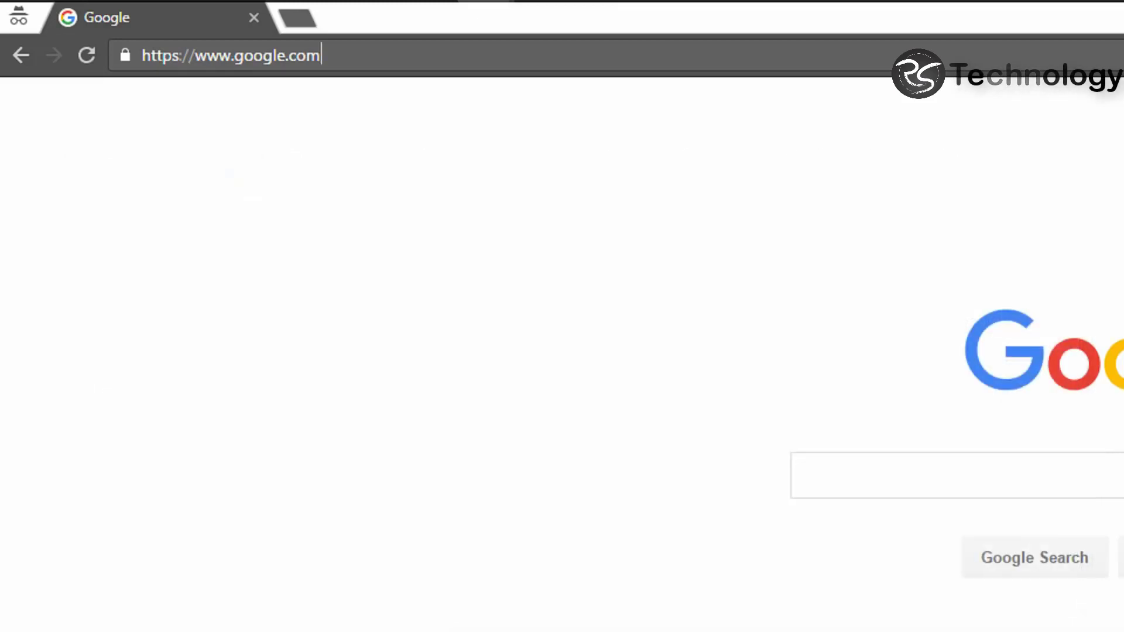
Step: Load the router's login page at 10.0.0.1 in Chrome
key("BackSpace")
key("BackSpace")
key("BackSpace")
key("BackSpace")
key("BackSpace")
key("BackSpace")
key("BackSpace")
key("BackSpace")
key("BackSpace")
key("BackSpace")
key("BackSpace")
key("BackSpace")
key("BackSpace")
key("BackSpace")
key("BackSpace")
key("BackSpace")
key("BackSpace")
key("BackSpace")
key("BackSpace")
key("BackSpace")
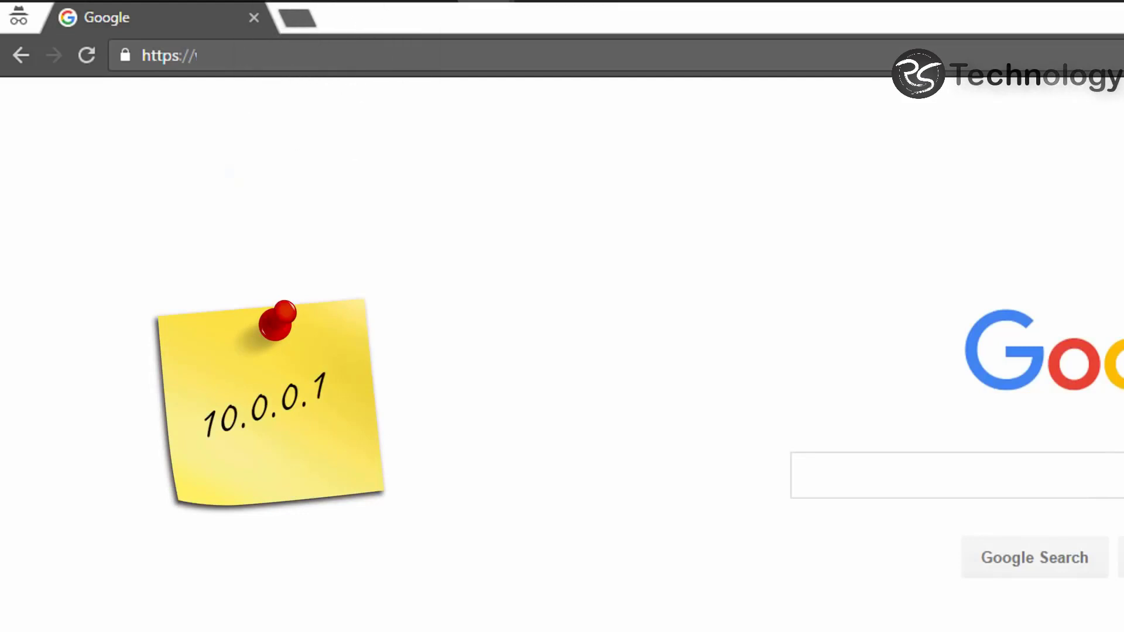
type("10.0.0.1")
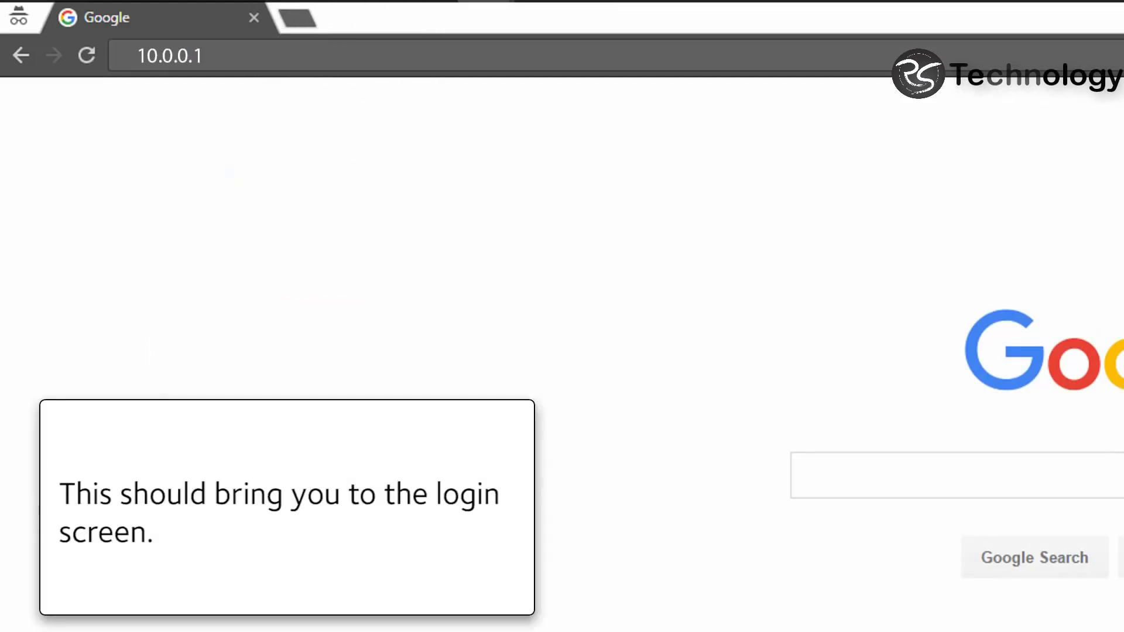
key("Return")
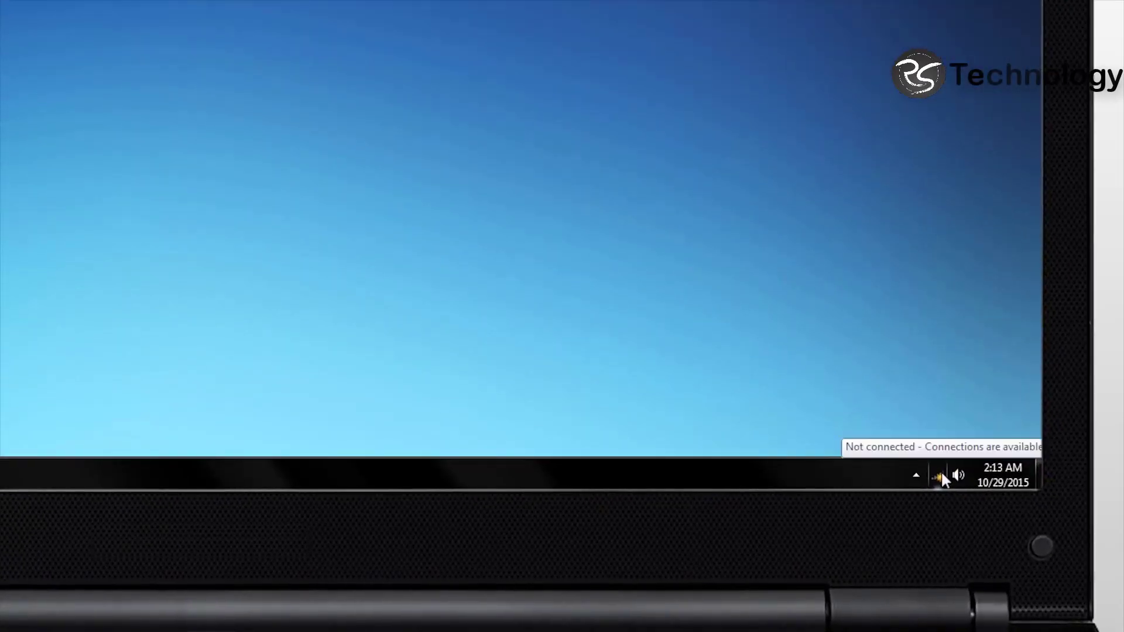
Step: Connect the laptop to the NETGEAR47 wireless network using its security key
left_click(912, 521)
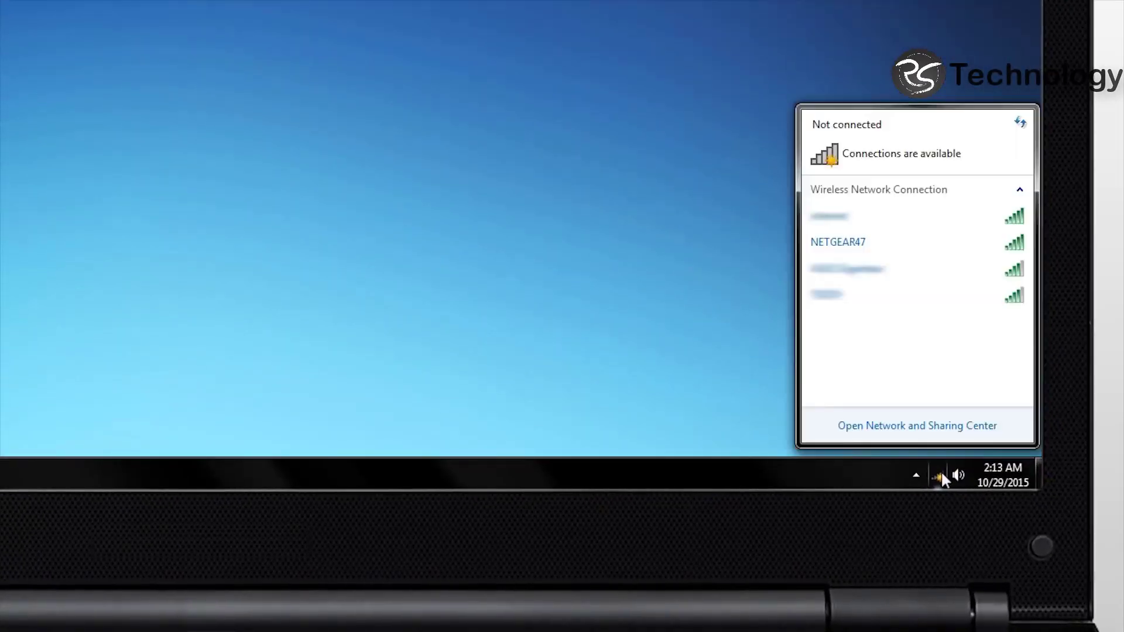
left_click(848, 245)
left_click(989, 268)
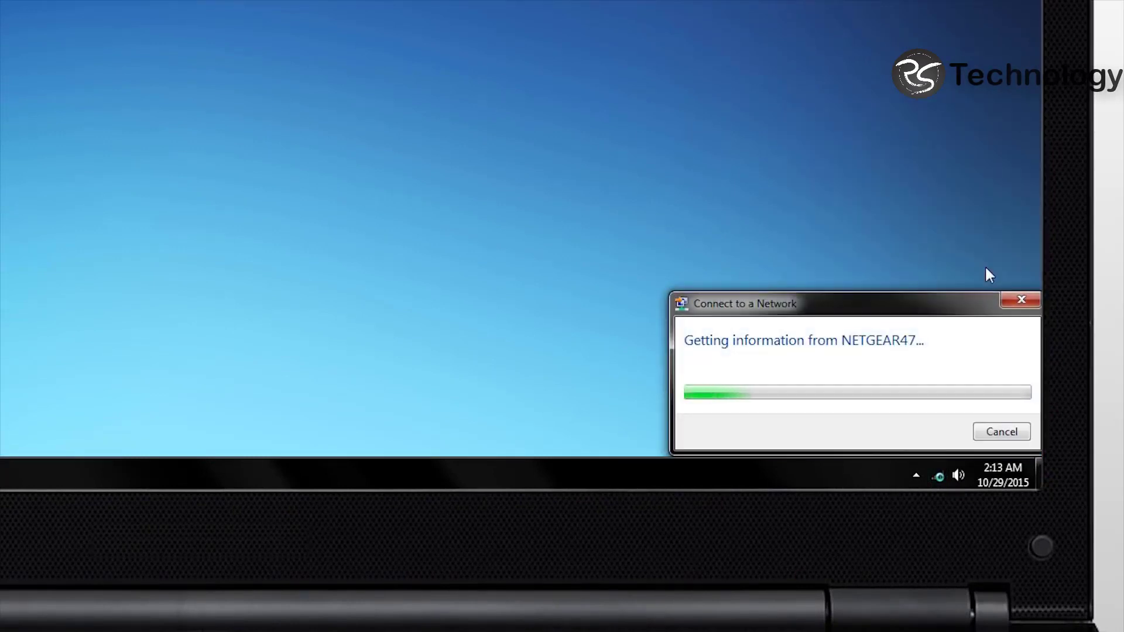
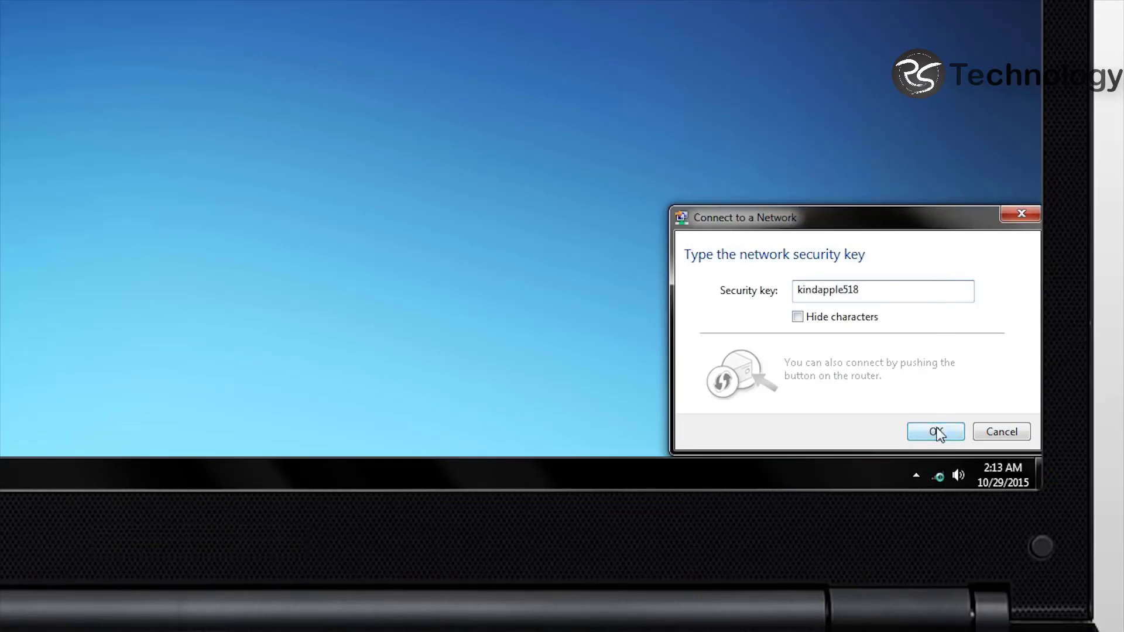
left_click(936, 430)
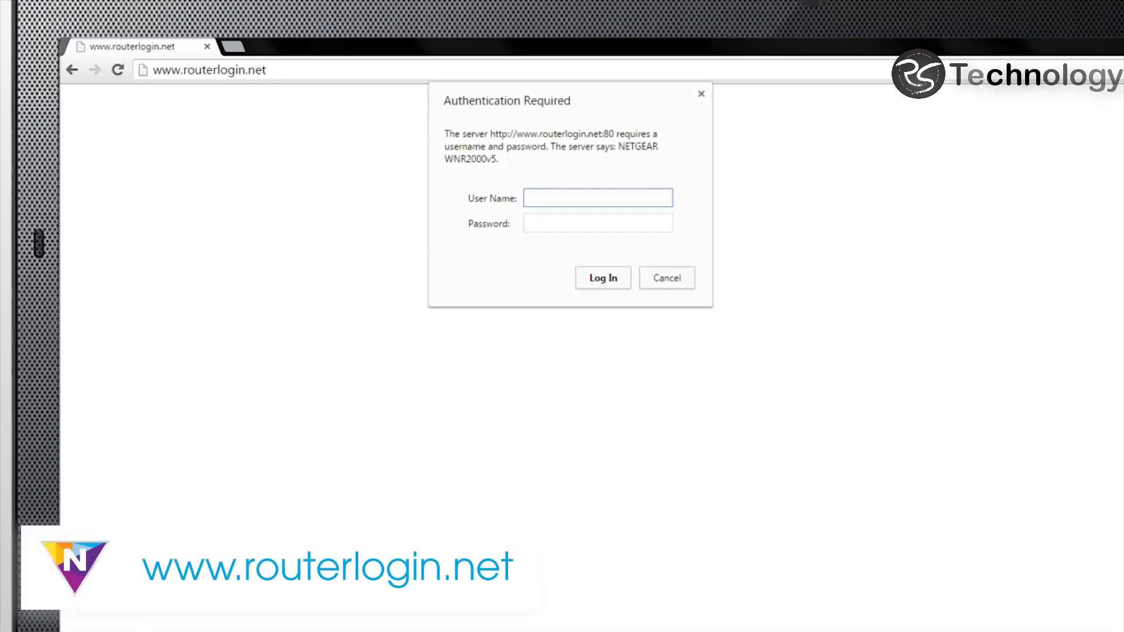
Step: Log in to the router as admin with the router password
type("admin")
key("Tab")
type("password")
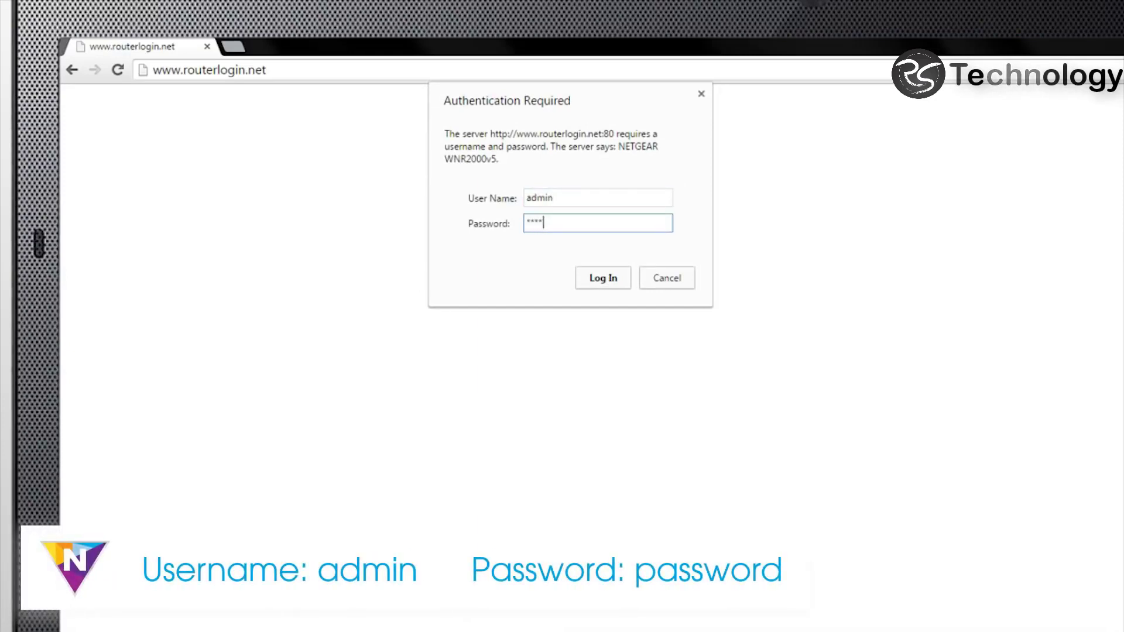
key("Return")
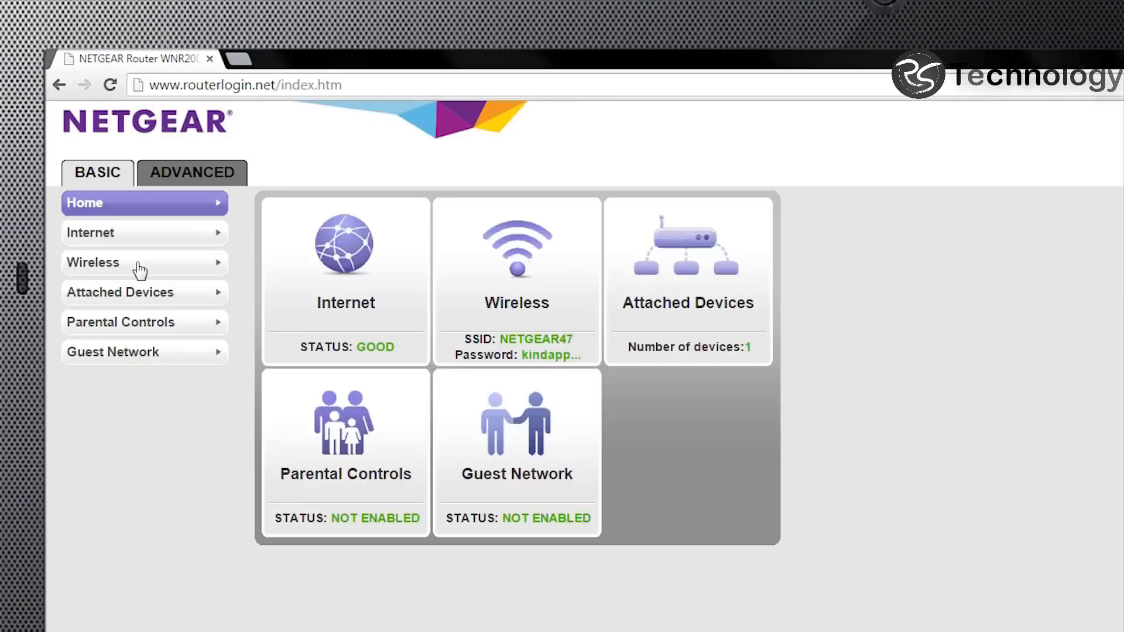
Step: Rename the Wi-Fi network from NETGEAR47 to JohnWiFi, set a new network key, and apply
left_click(139, 271)
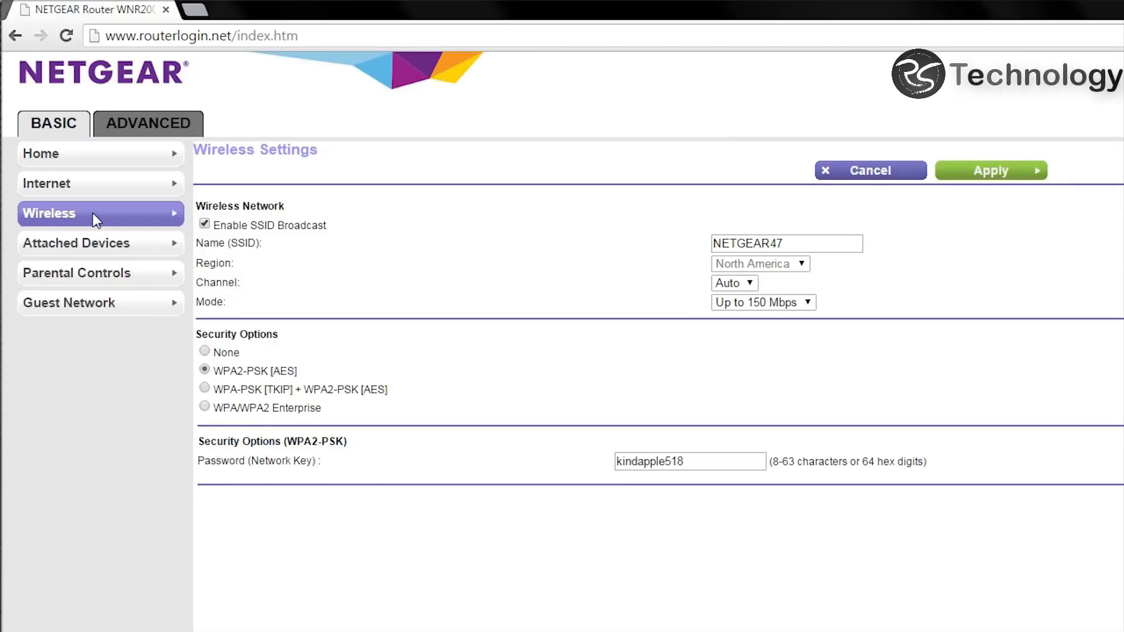
left_click(801, 243)
double_click(749, 243)
type("JohnWiFi")
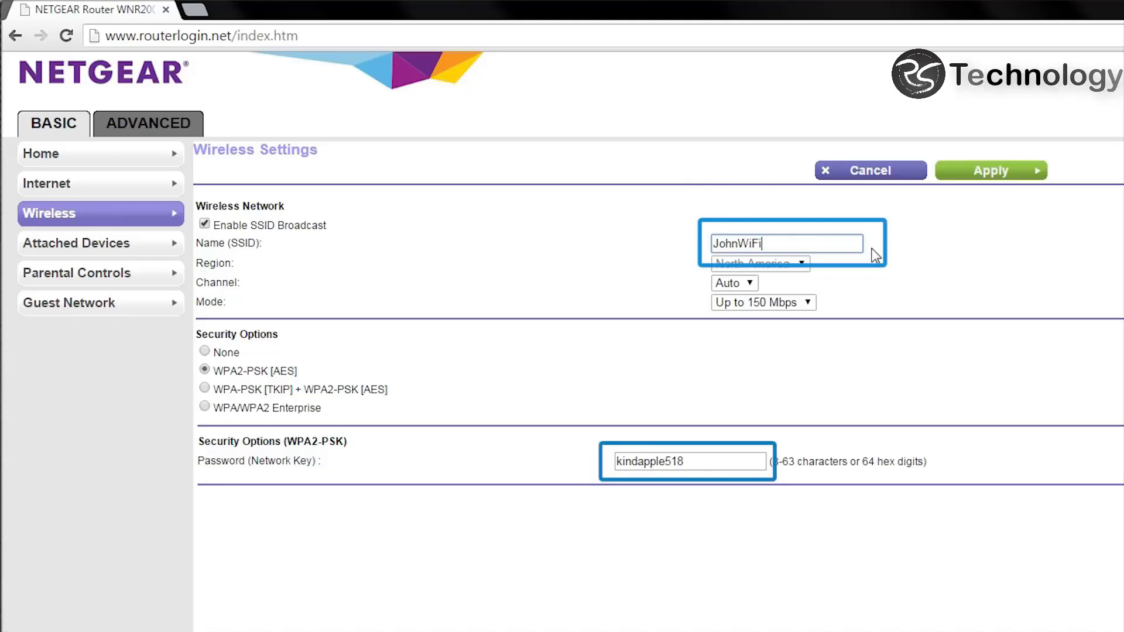
left_click_drag(685, 461, 656, 460)
double_click(656, 460)
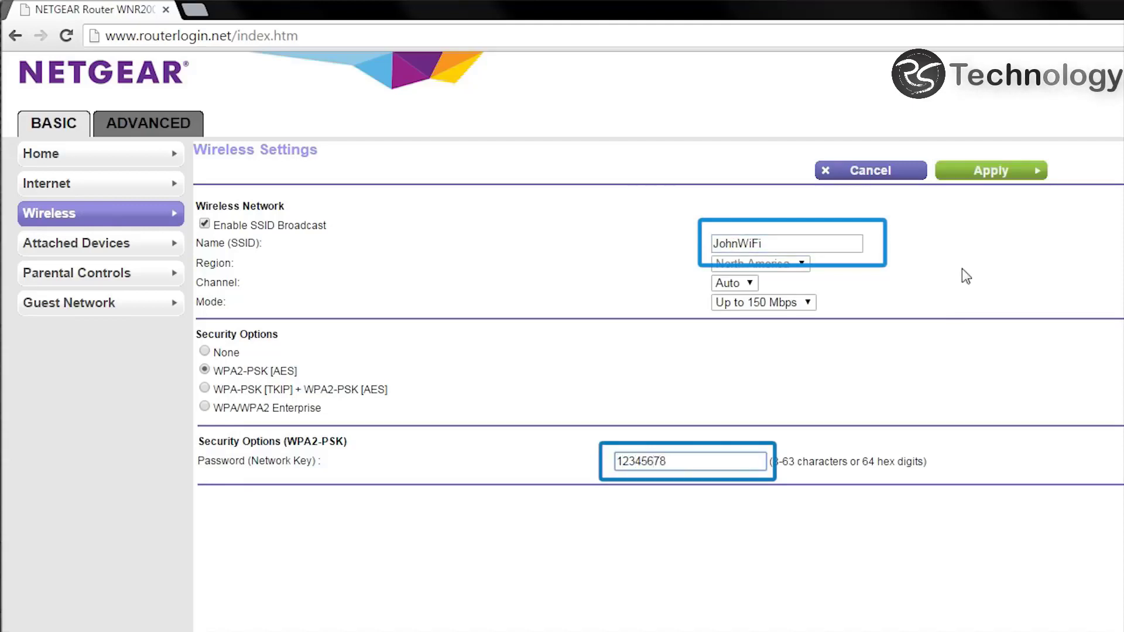
left_click(991, 172)
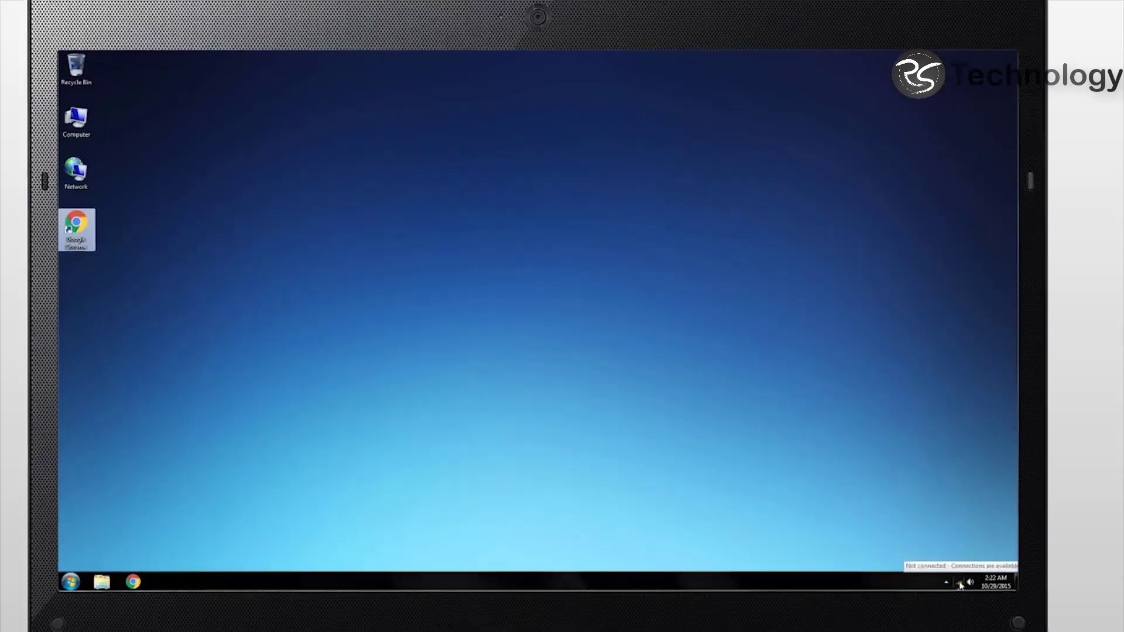
Step: Reconnect the laptop to the renamed Wi-Fi network, entering its new security key
left_click(959, 584)
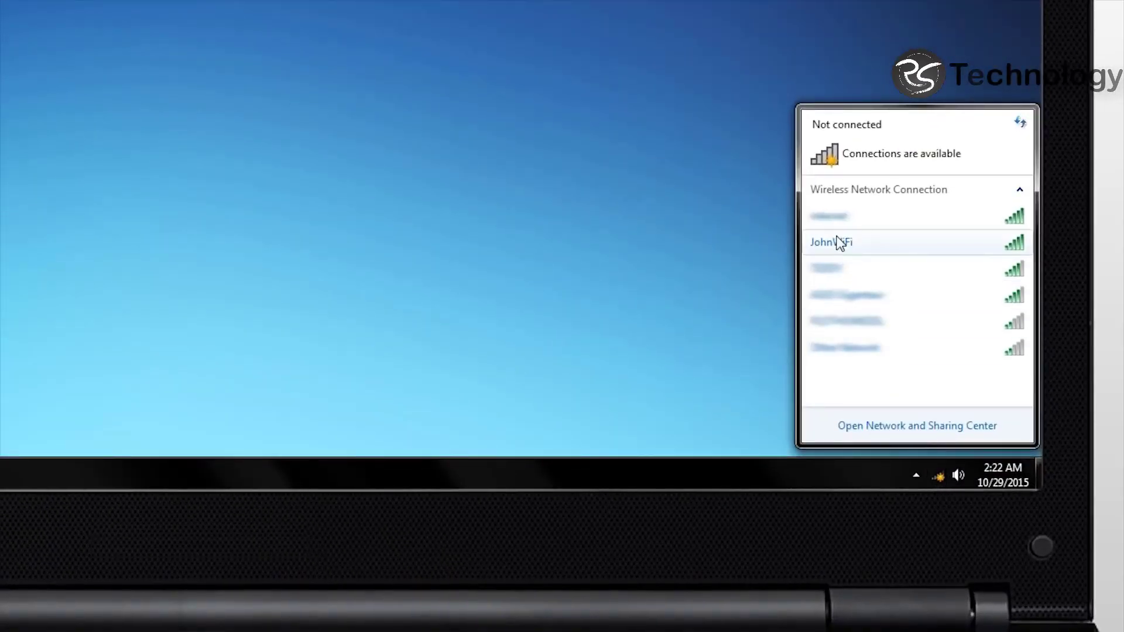
left_click(840, 244)
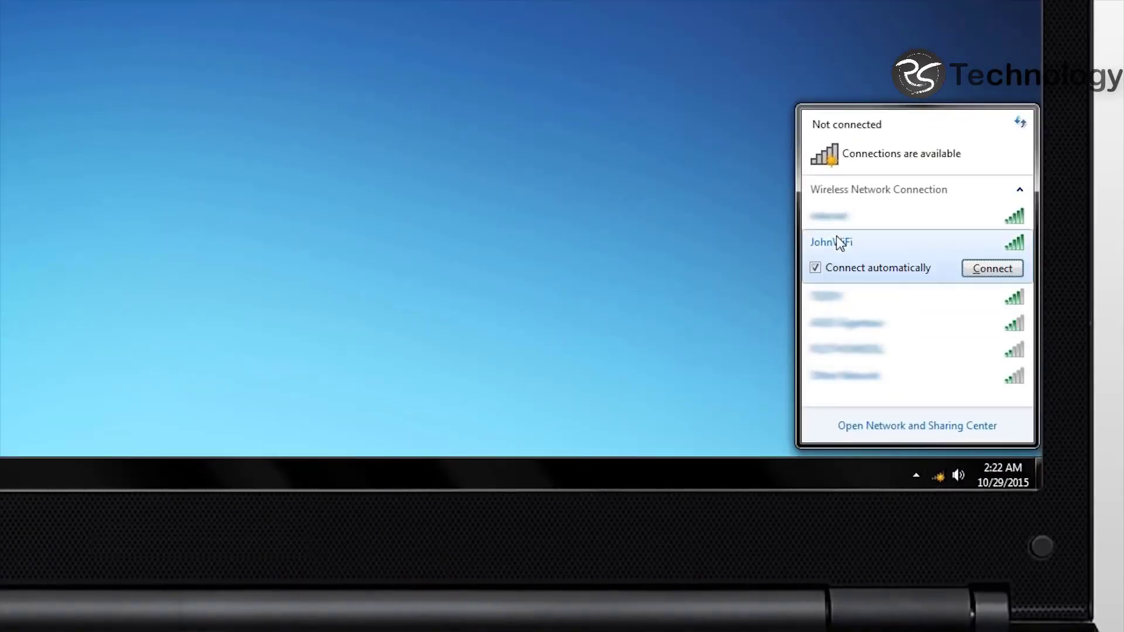
left_click(972, 273)
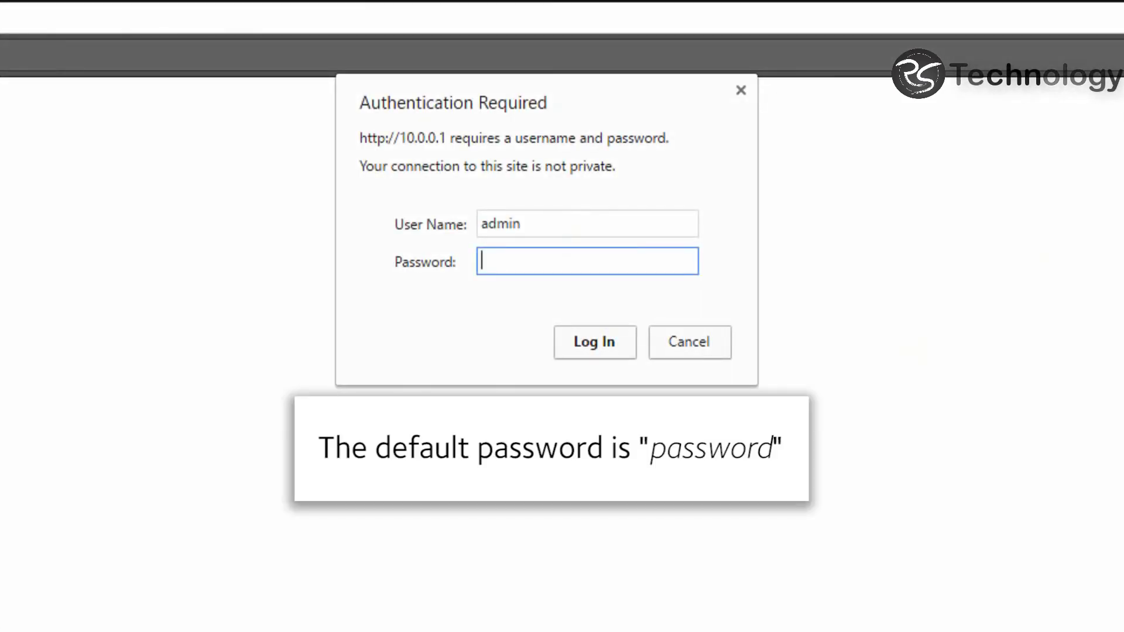
Step: Enter the admin password in the Authentication Required dialog and log in
type("passwo")
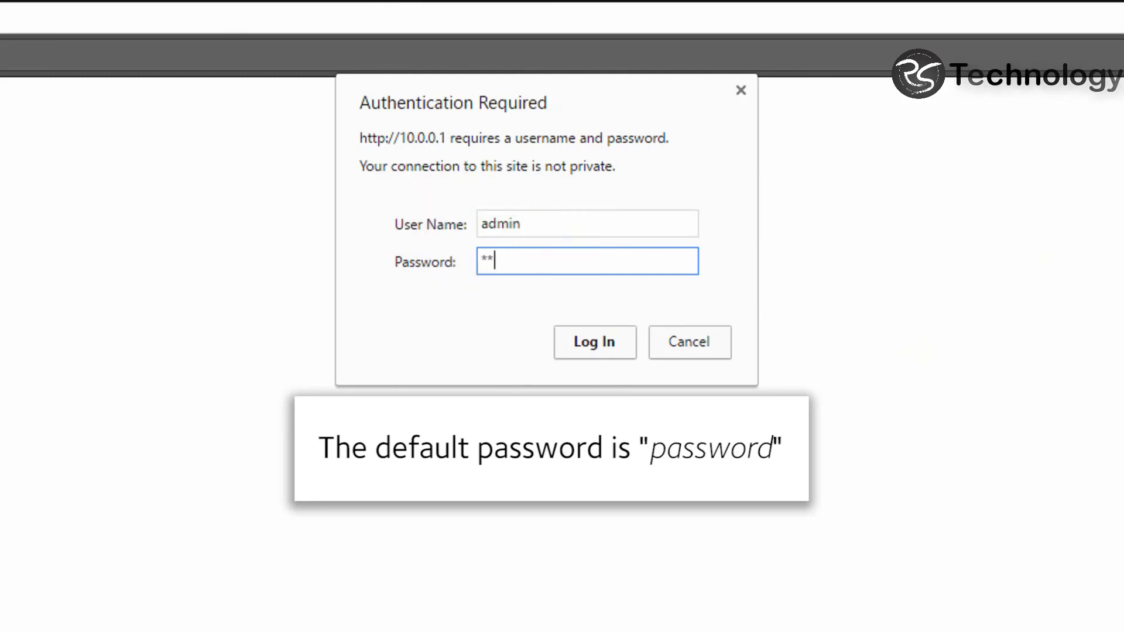
type("rd")
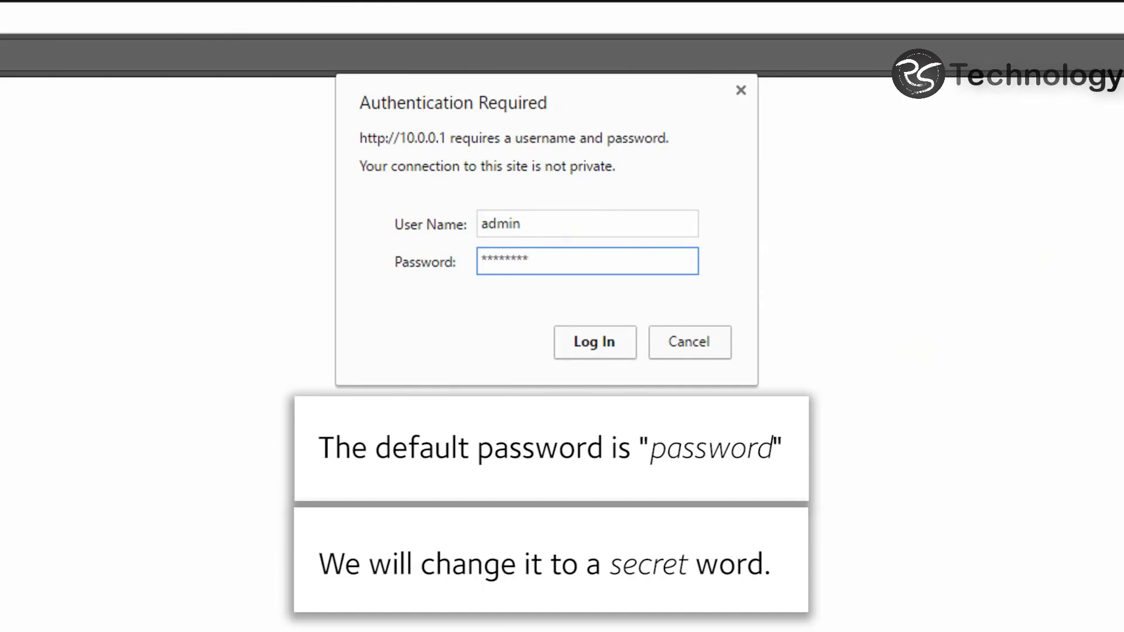
key("Tab")
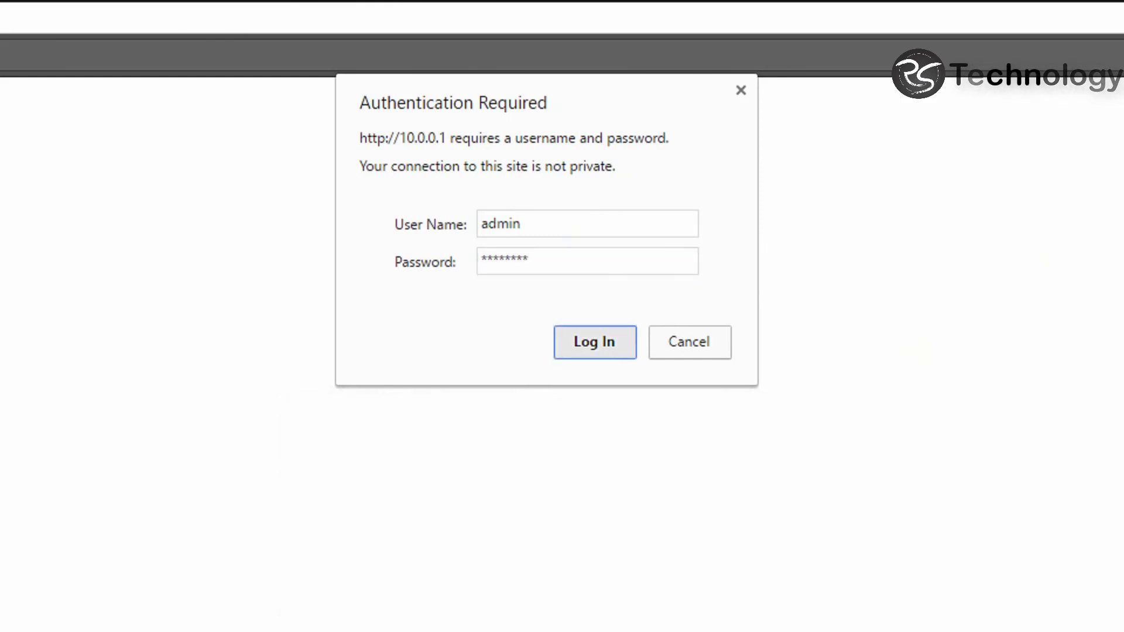
key("Return")
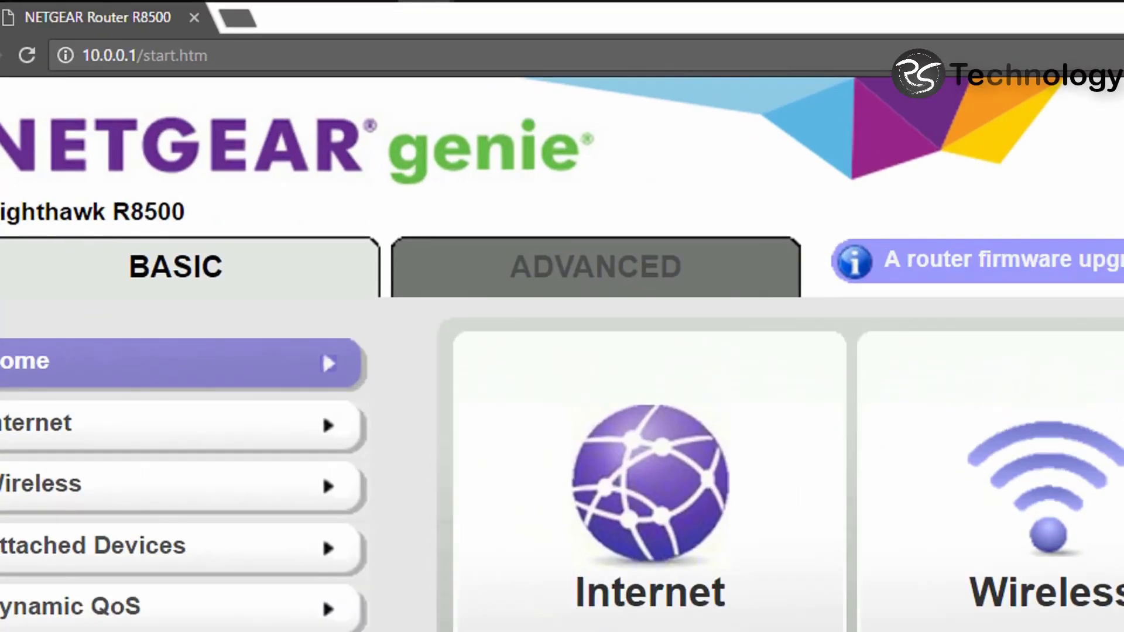
Step: Change the admin password under ADVANCED > Administration > Set Password and apply it
left_click(595, 267)
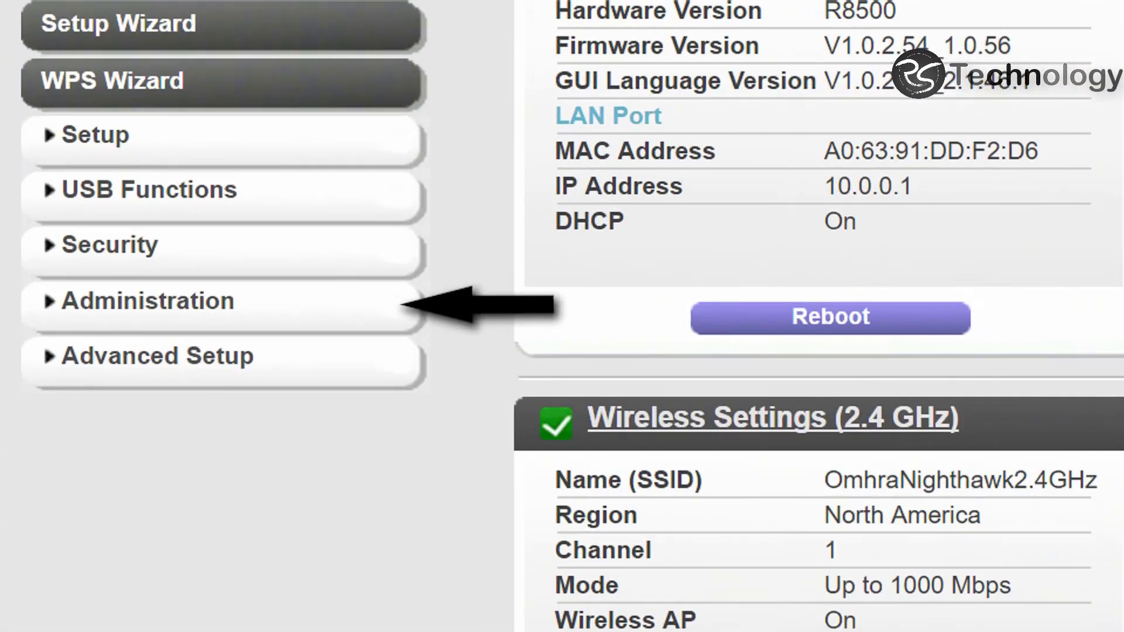
left_click(141, 299)
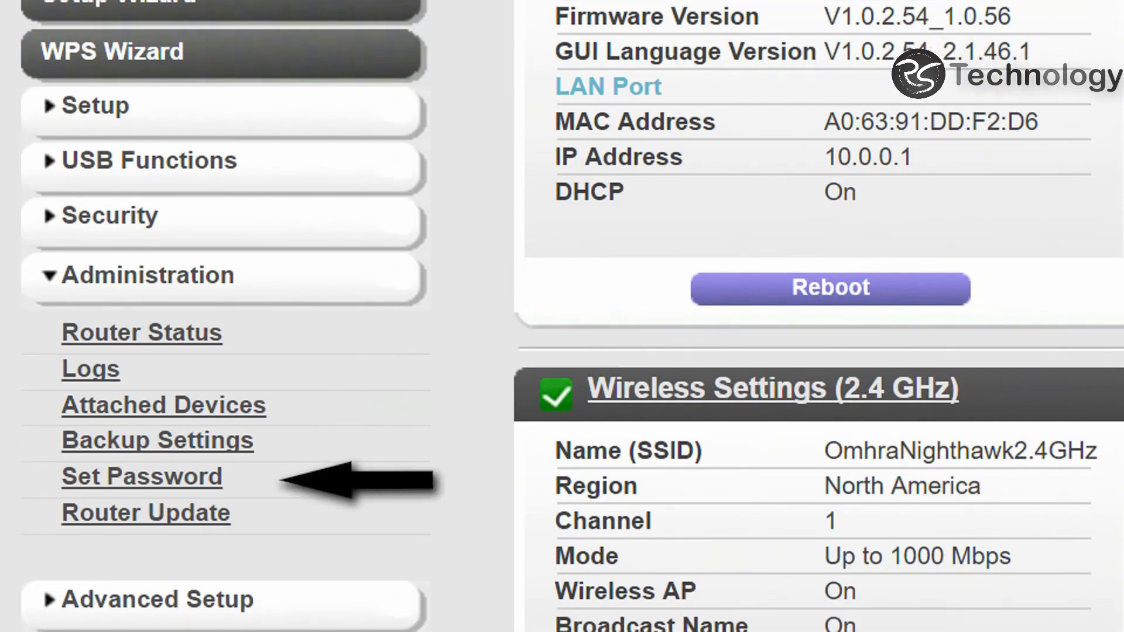
left_click(155, 483)
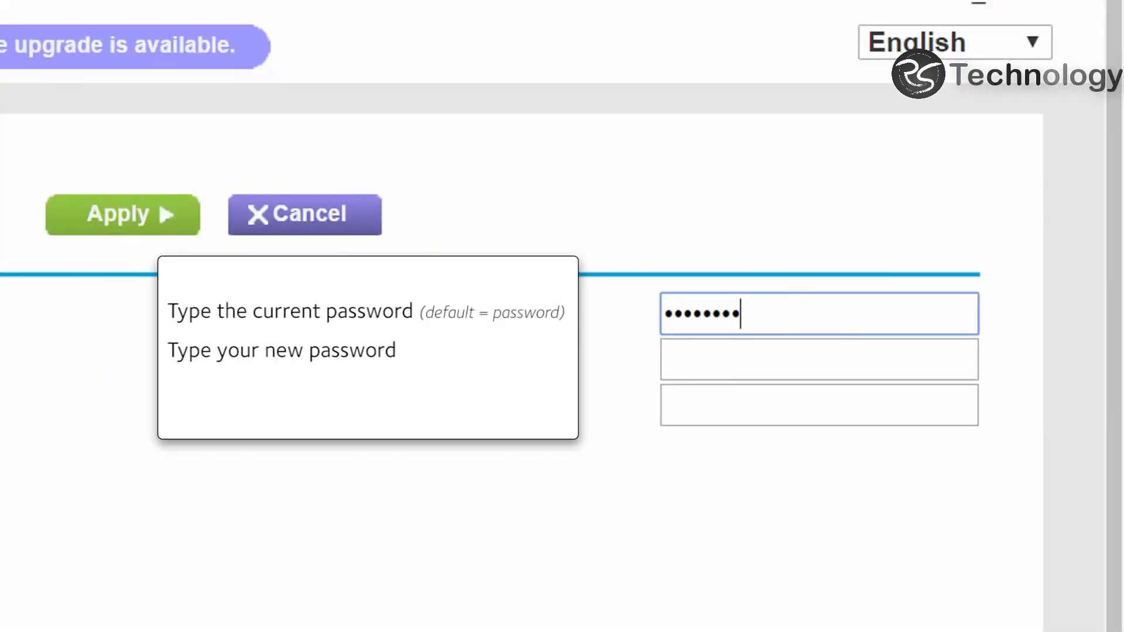
left_click(818, 360)
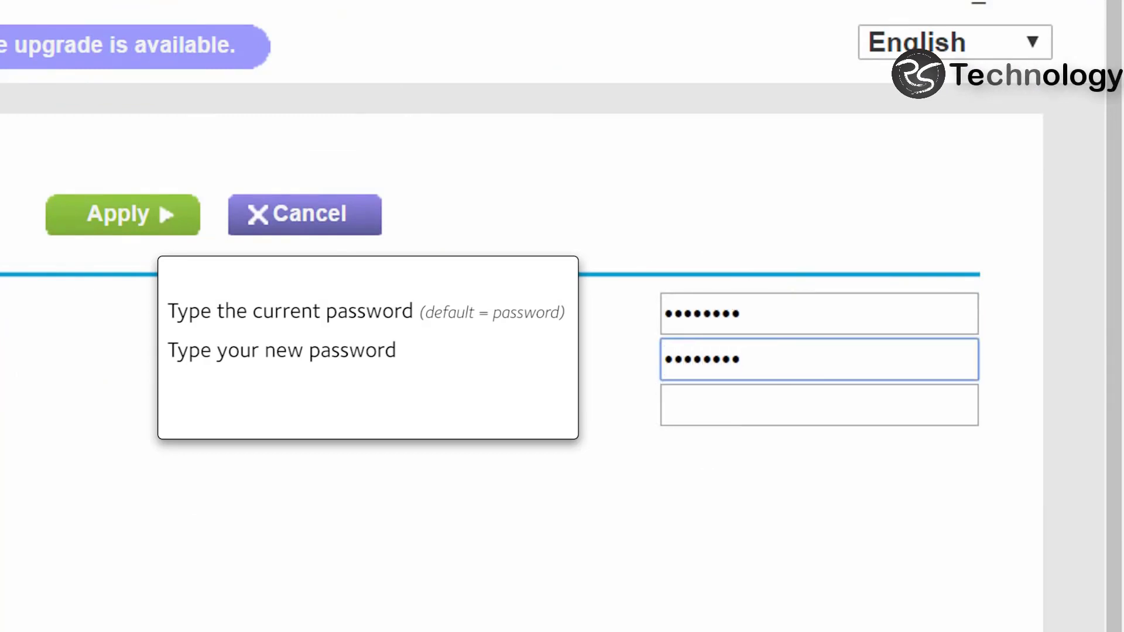
left_click(677, 403)
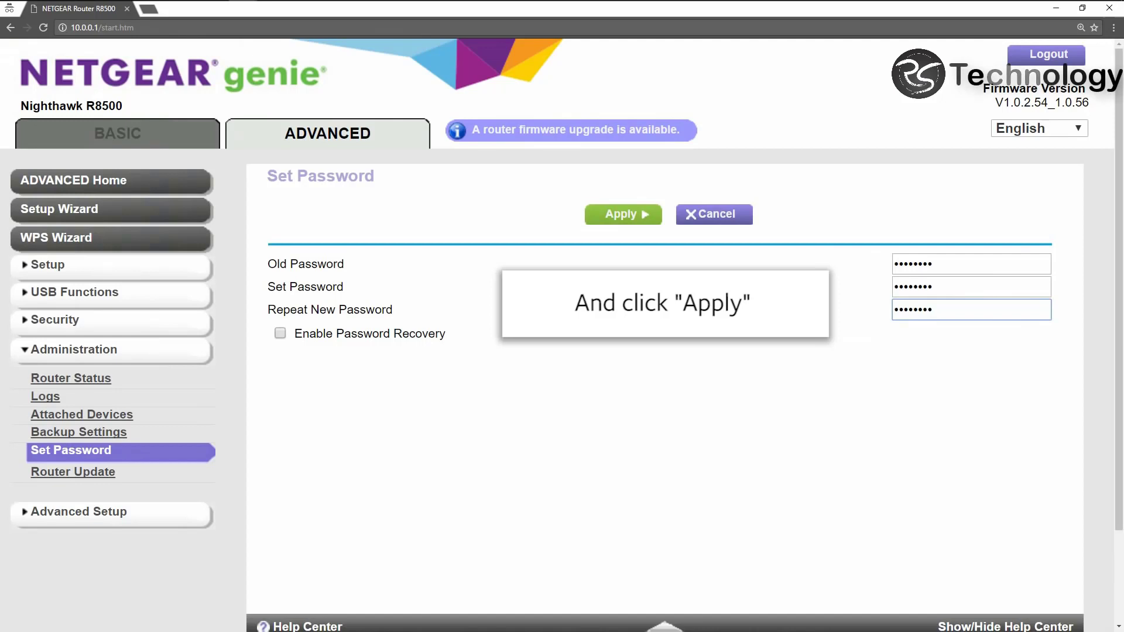
left_click(615, 214)
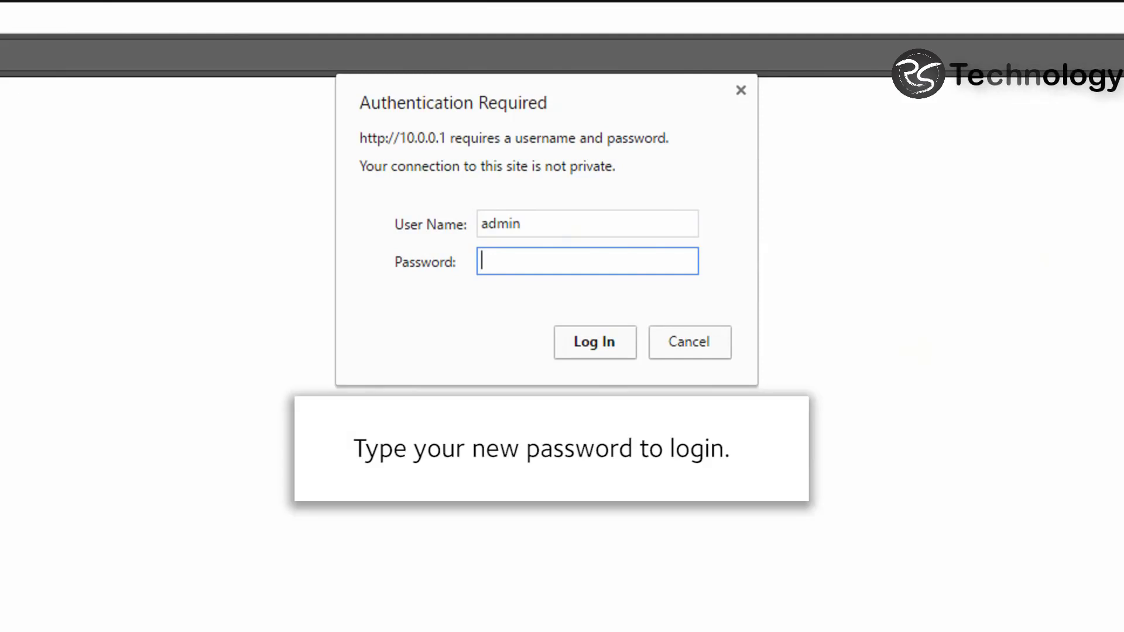
Step: Log back in to the router with the new admin password
left_click(489, 258)
type("****")
key("Tab")
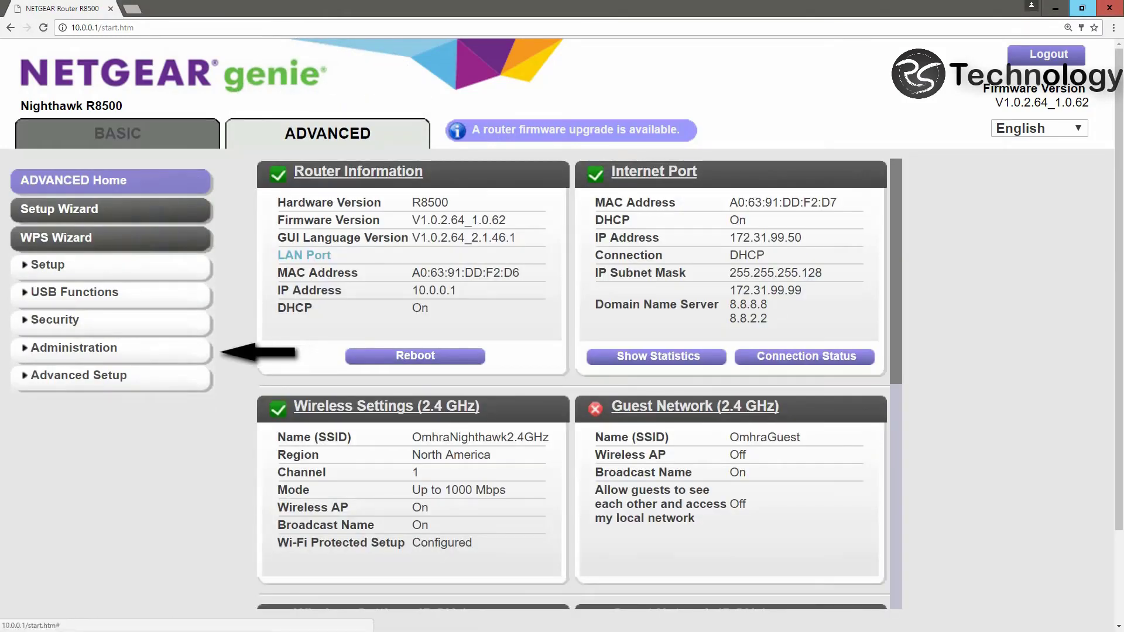
Step: Turn on Enable Password Recovery on the Administration > Set Password page
left_click(147, 345)
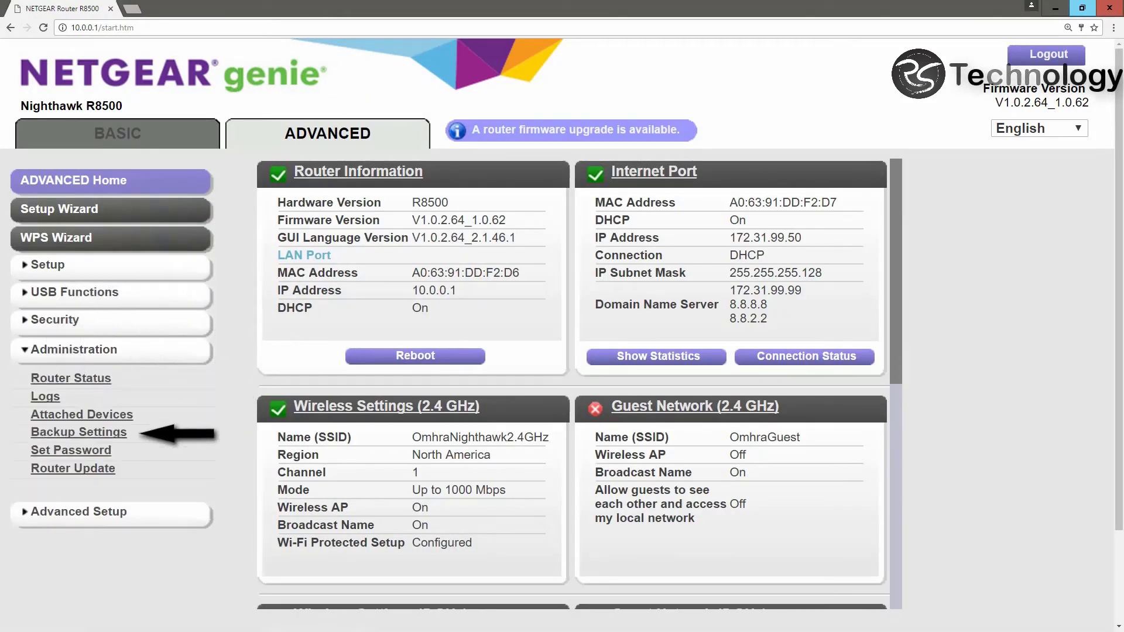
left_click(71, 450)
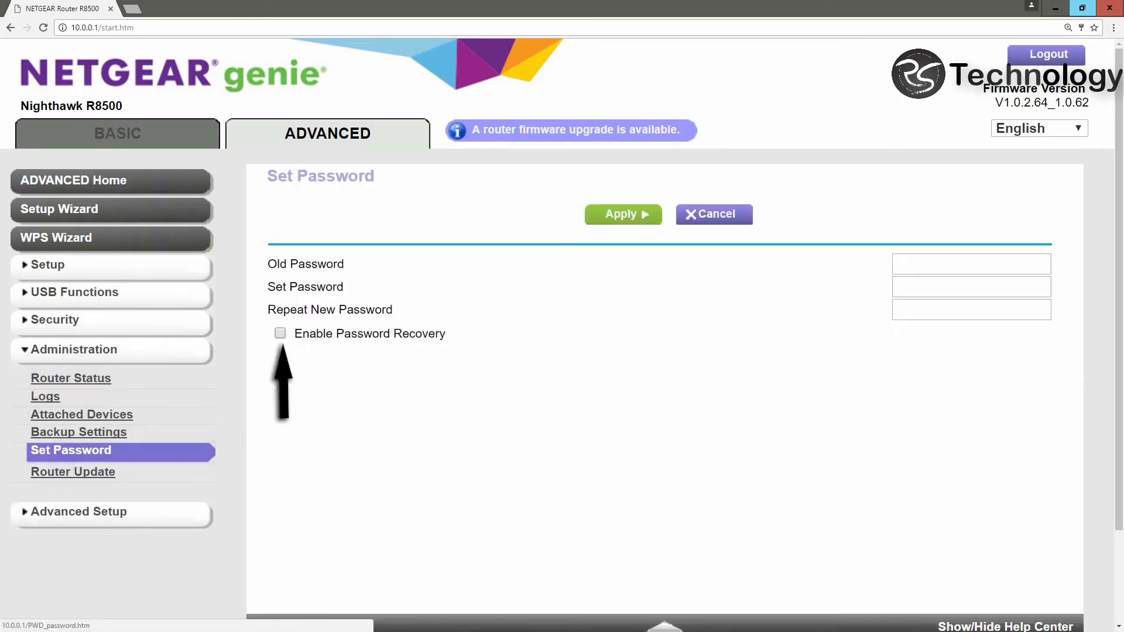
left_click(279, 333)
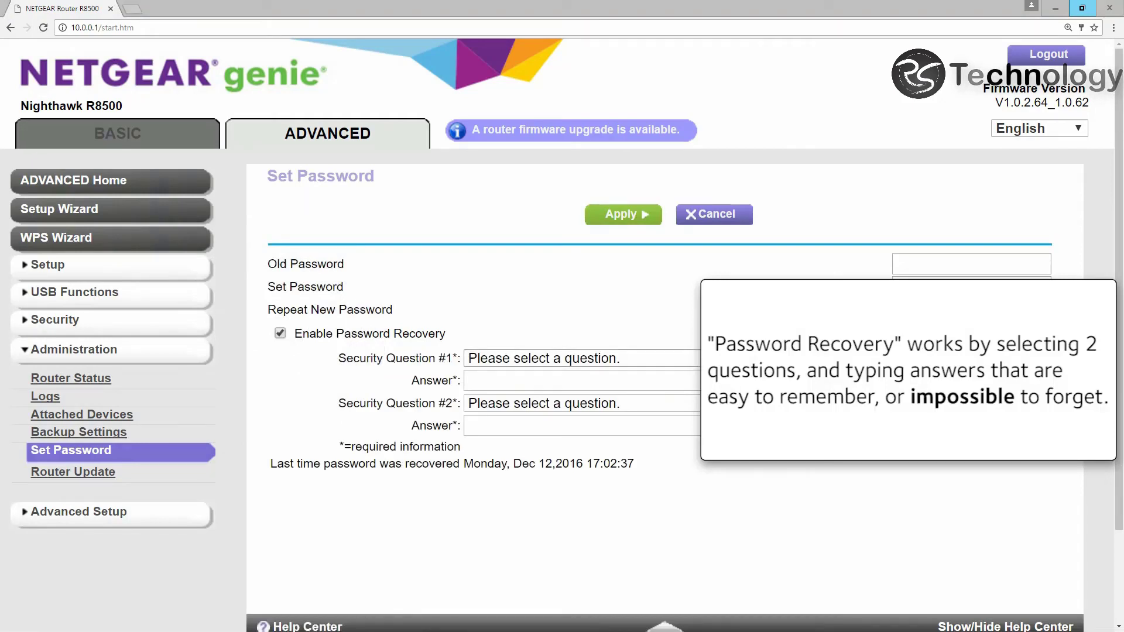
Step: Choose the first NETGEAR product and youngest sister's first name security questions
left_click(881, 358)
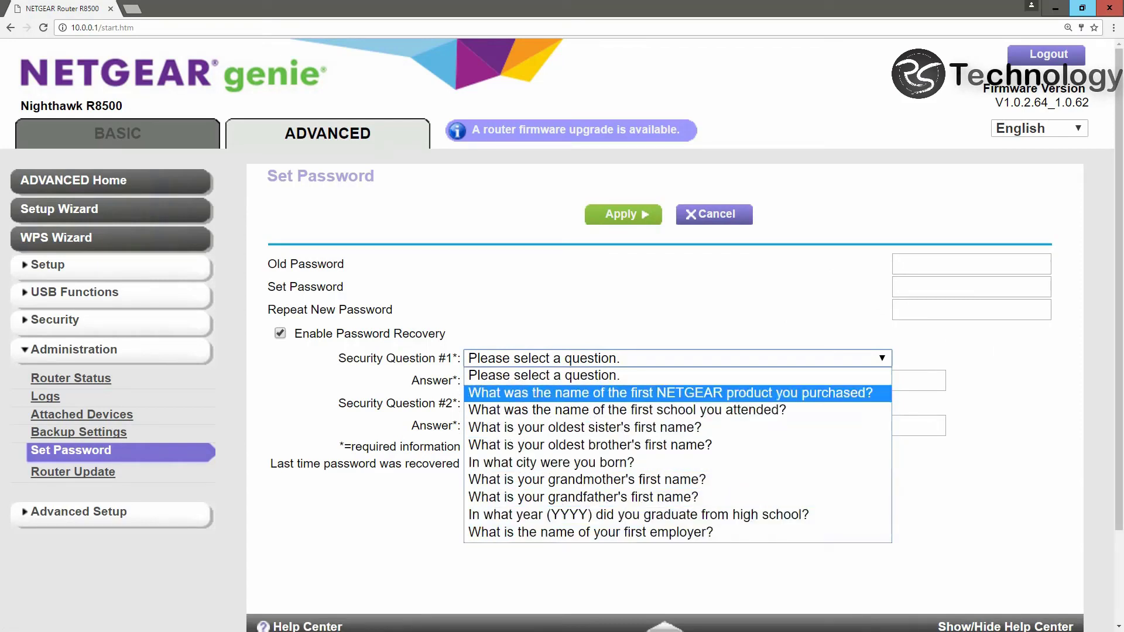
key("Return")
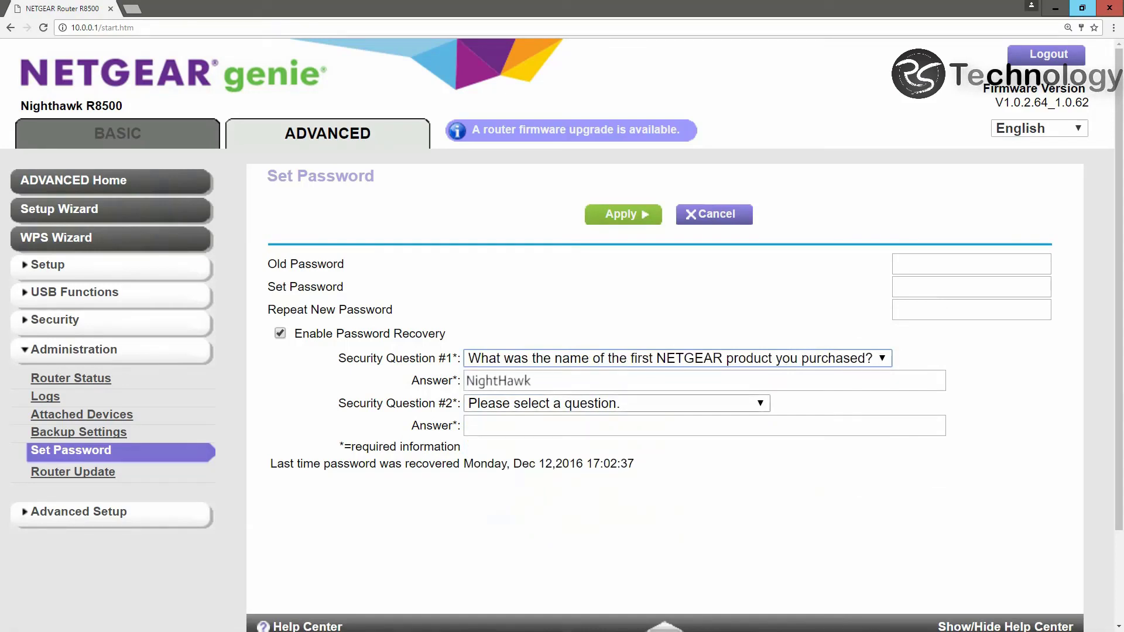
key("alt+Down")
key("Down")
key("Down")
key("Down")
key("Down")
key("Down")
key("Down")
key("Down")
key("Down")
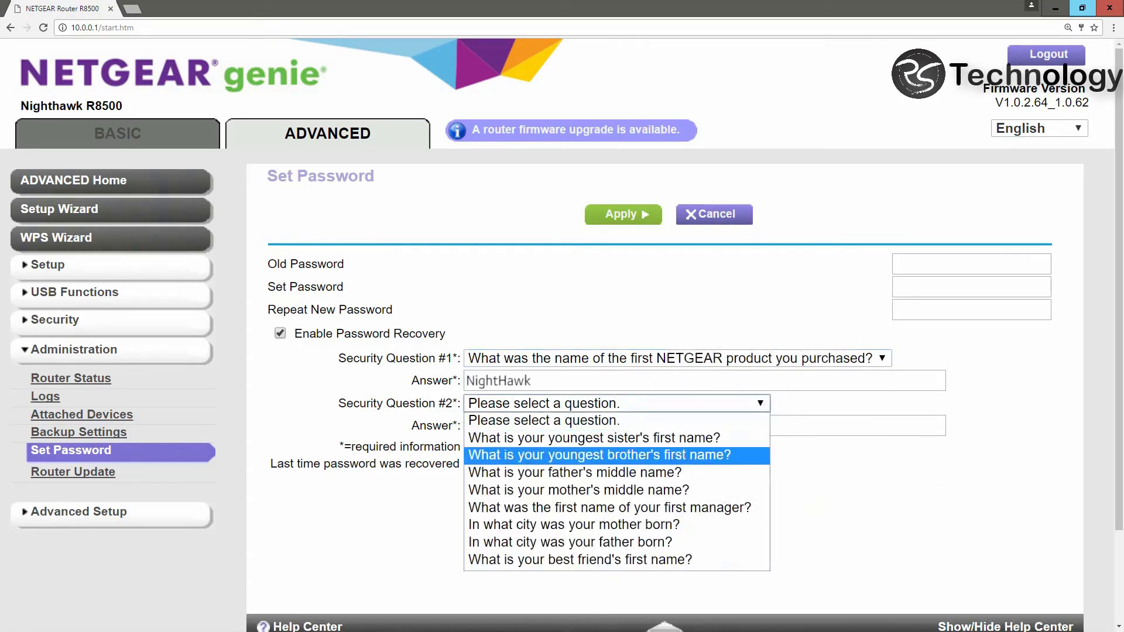
key("Up")
key("Up")
key("Up")
key("Up")
key("Up")
key("Up")
key("Up")
key("Up")
left_click(757, 440)
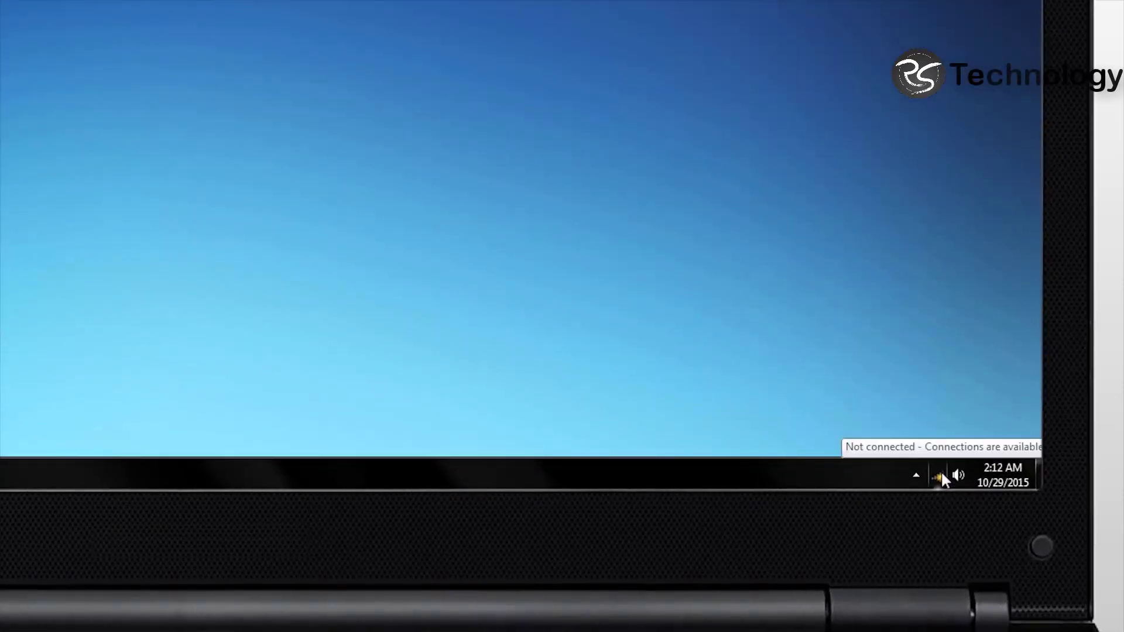
Step: Connect the laptop to the NETGEAR47 wireless network using the router's preset security key
left_click(913, 522)
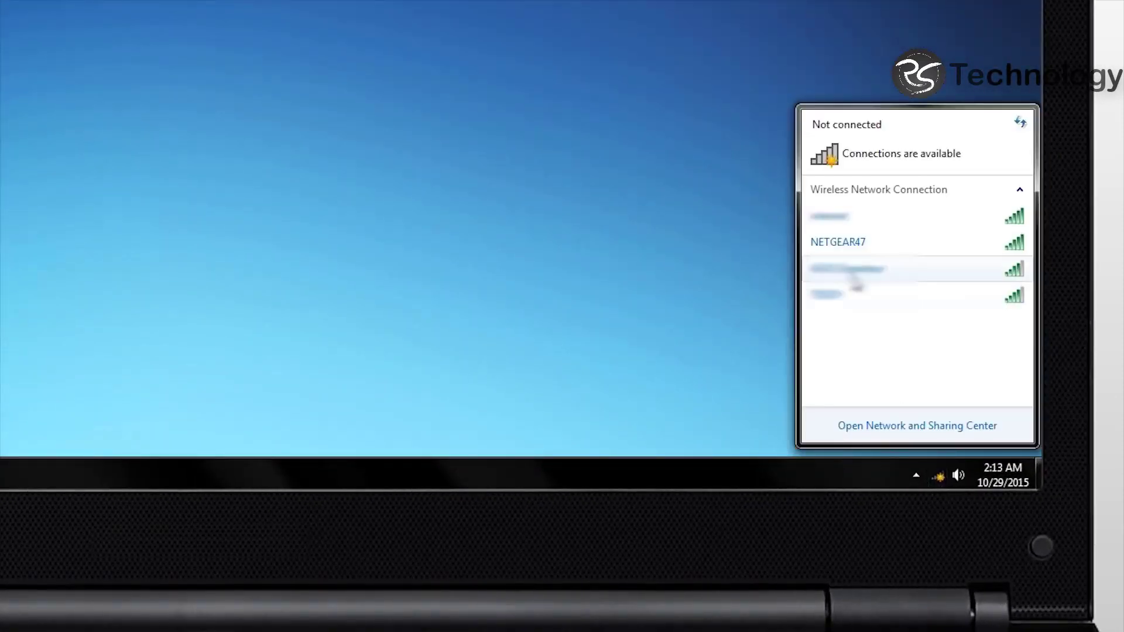
left_click(846, 246)
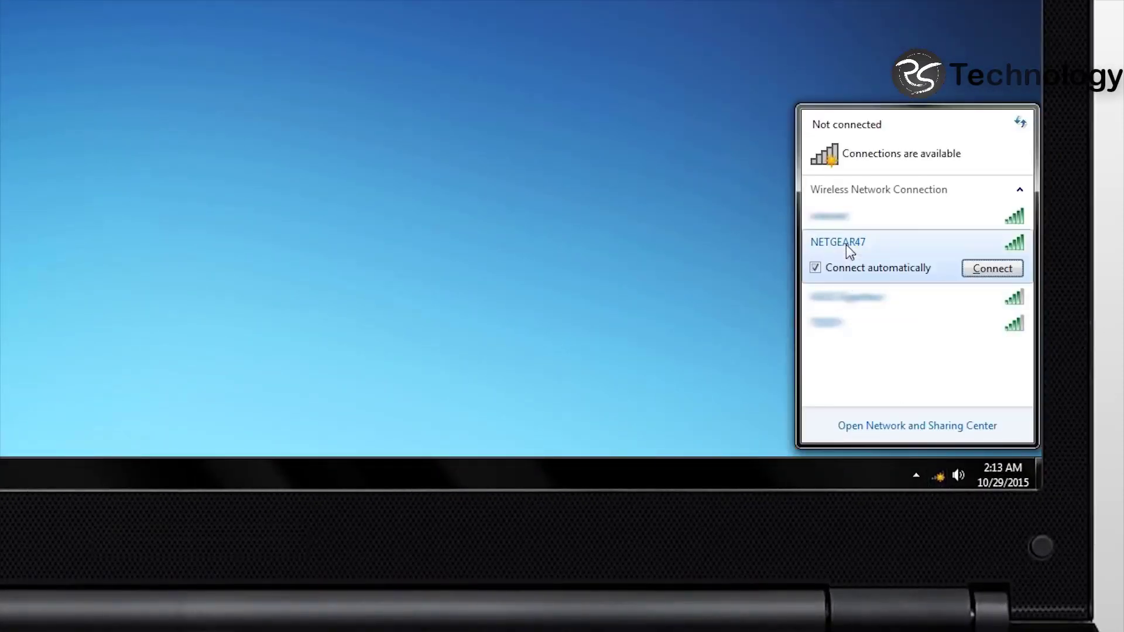
left_click(986, 270)
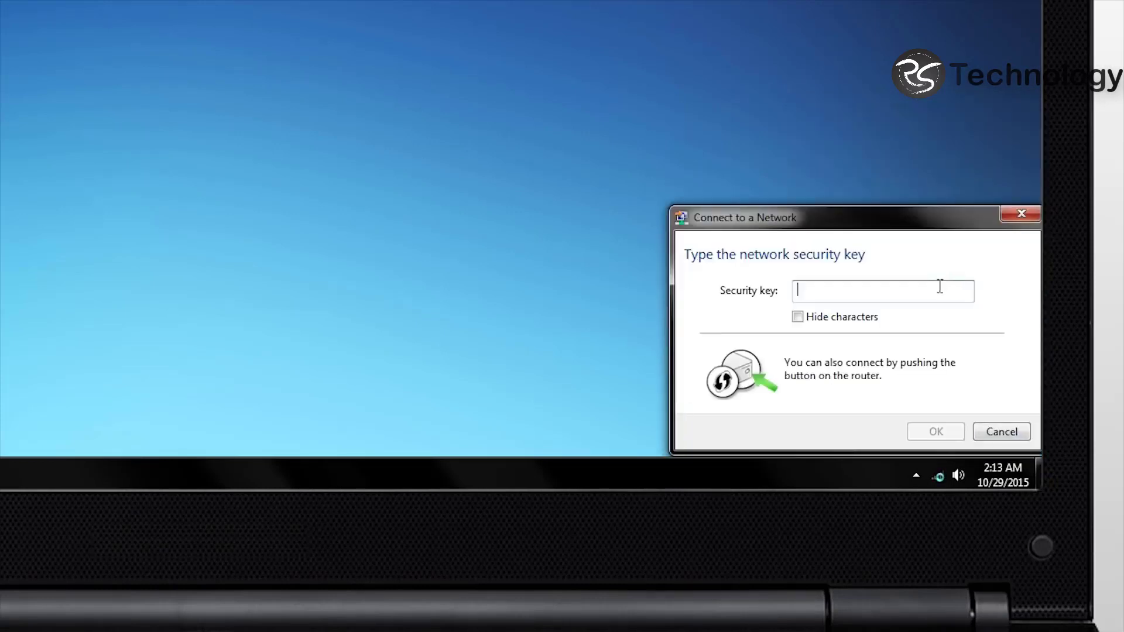
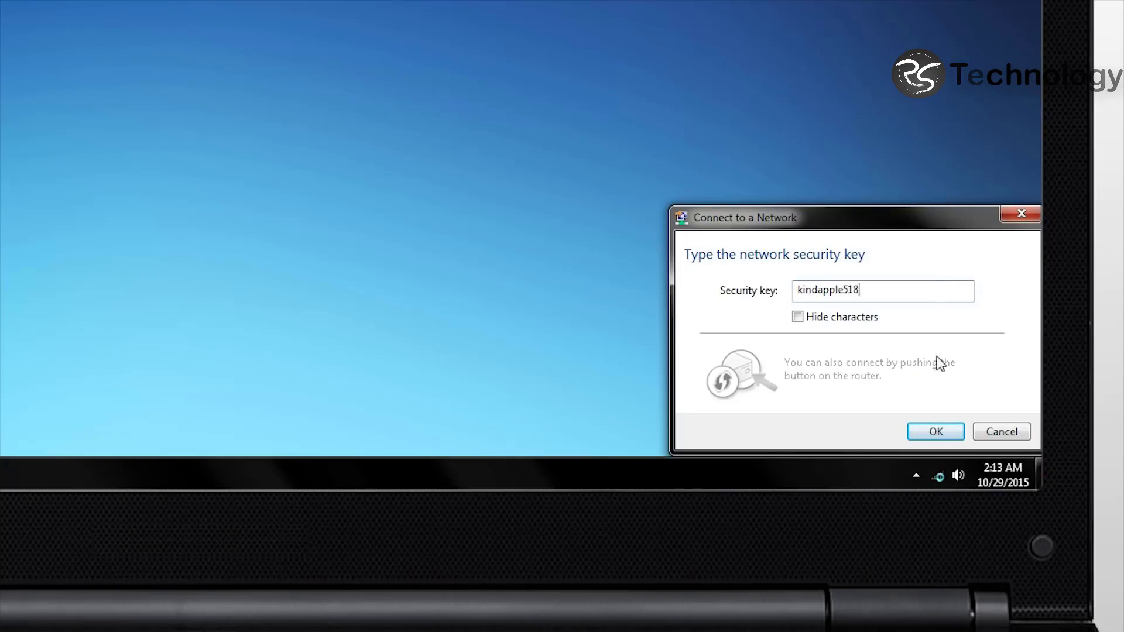
left_click(936, 427)
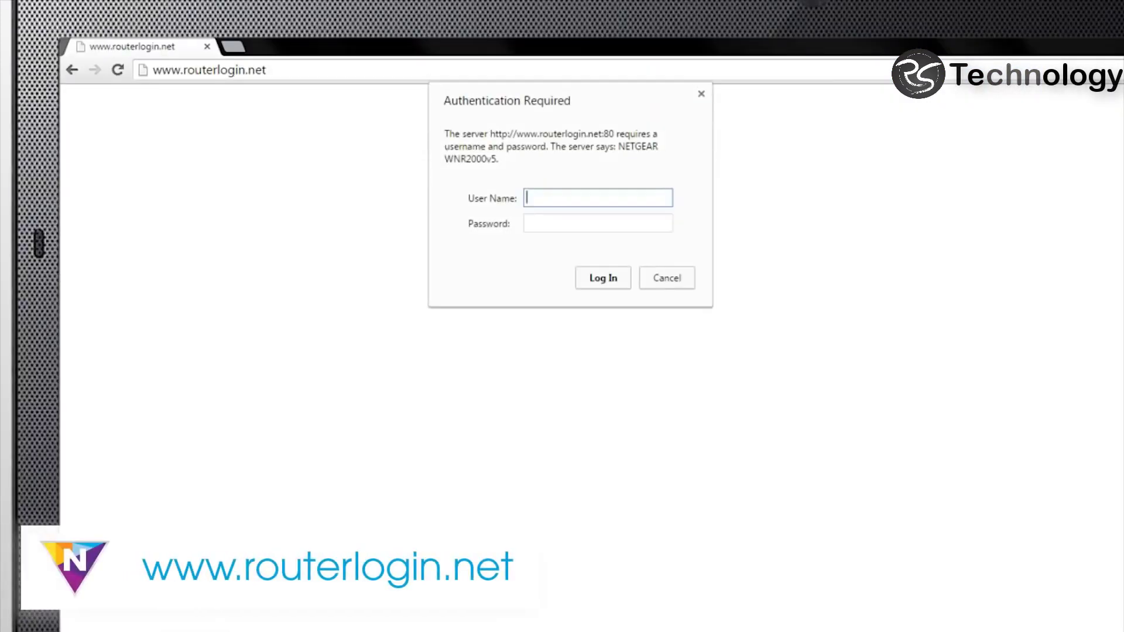
Step: Log in with the default admin username and password, then finish setup with Take me to the Internet
type("admin")
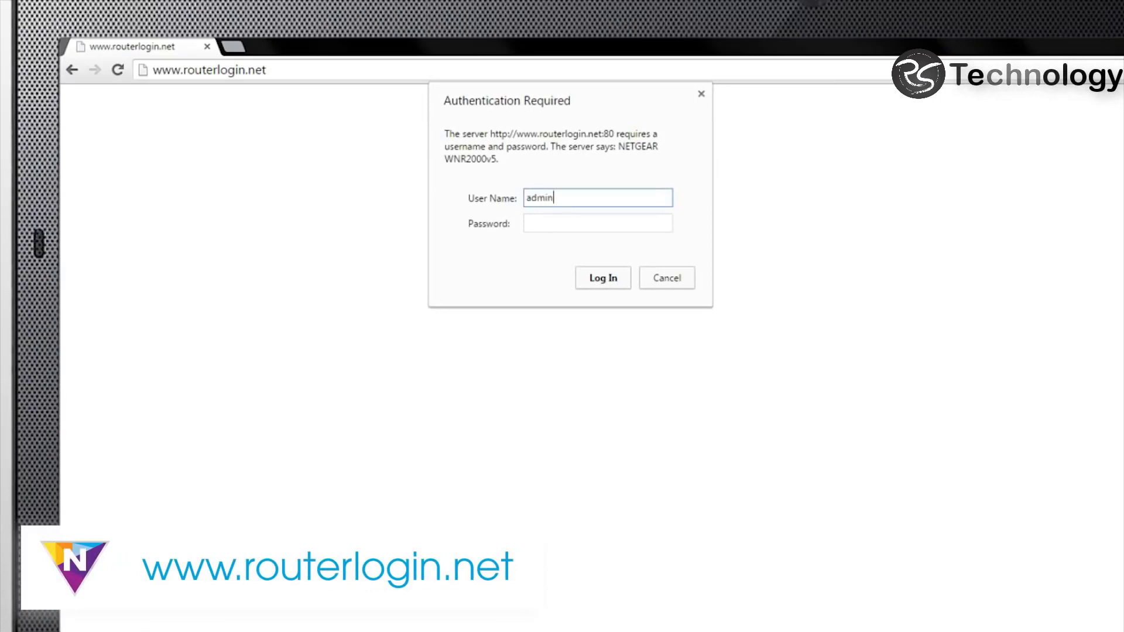
key("Tab")
type("passwo")
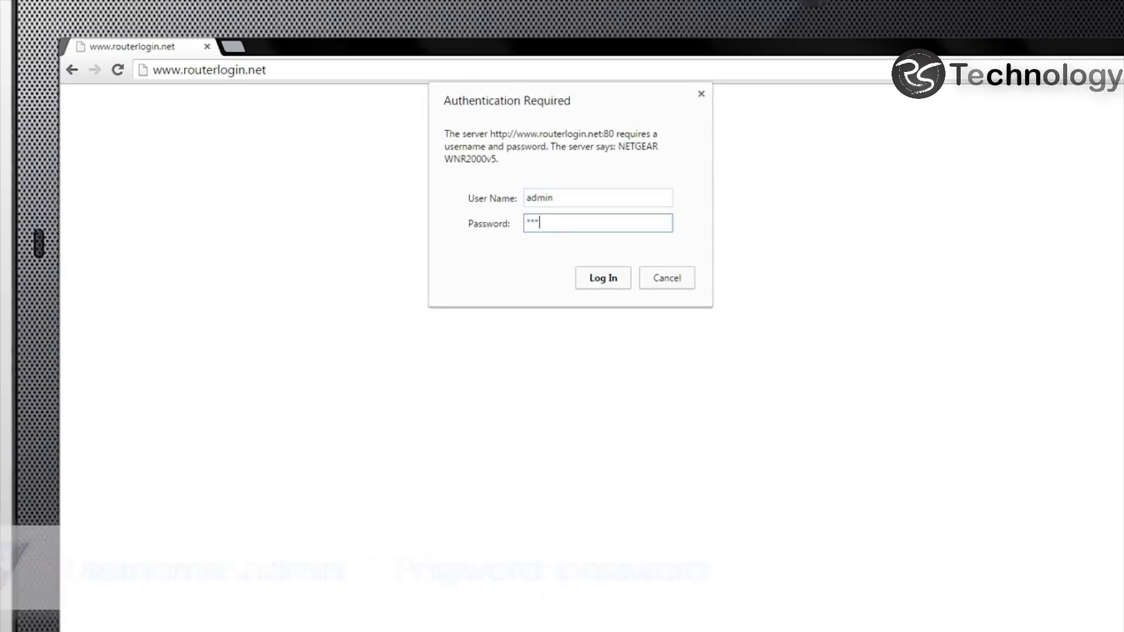
type("rd")
key("Return")
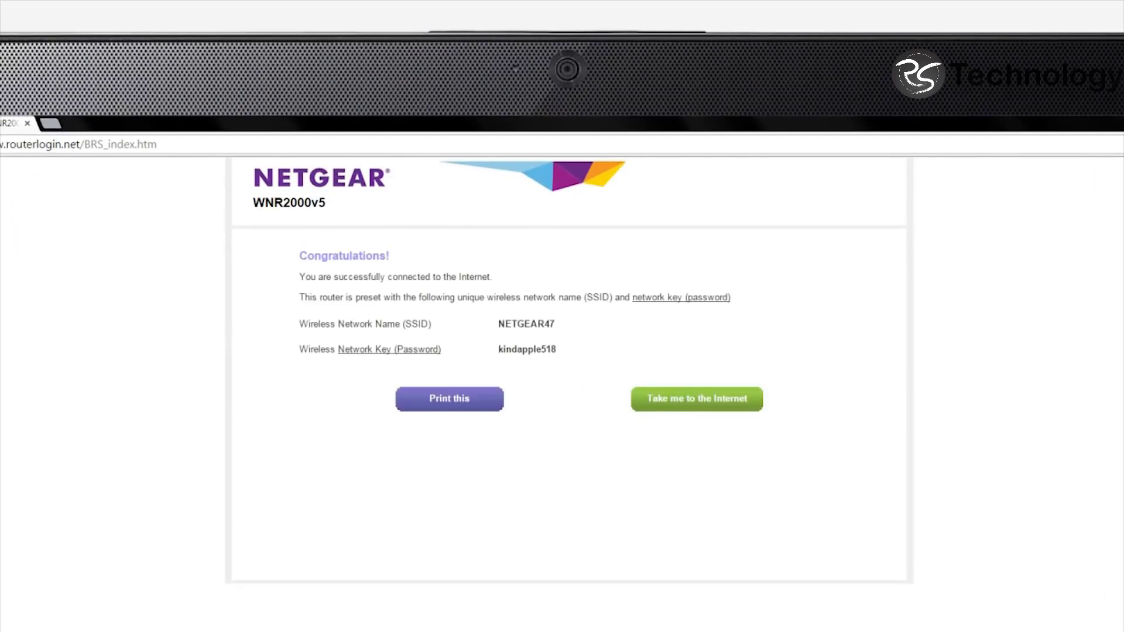
left_click(710, 405)
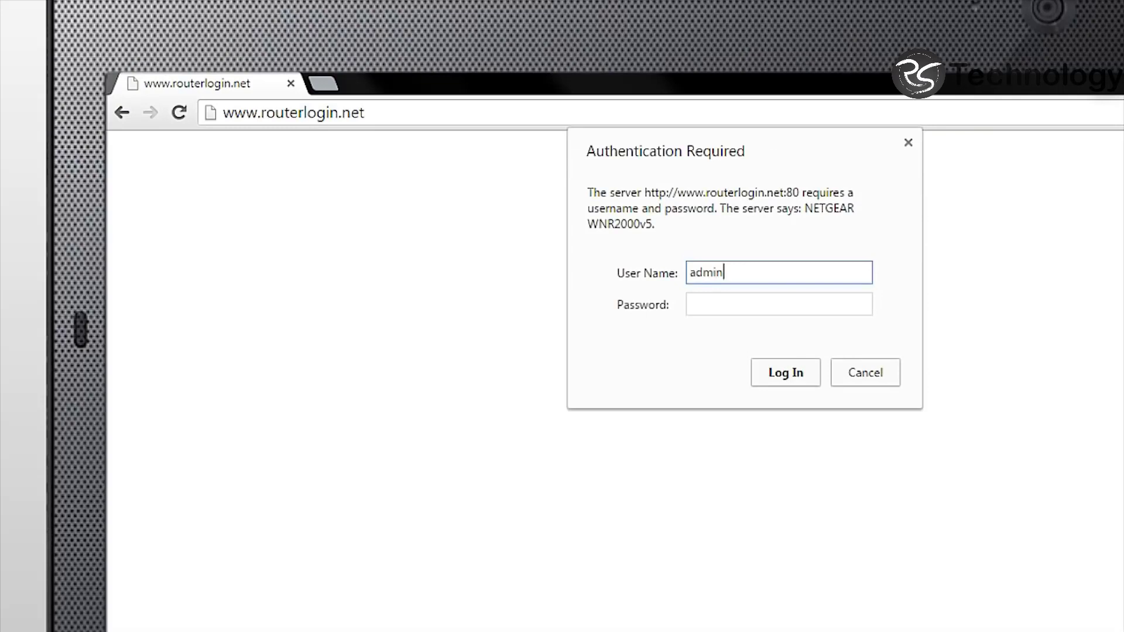
Step: Log in and run a firmware check under ADVANCED > Administration > Firmware Upgrade
left_click(779, 304)
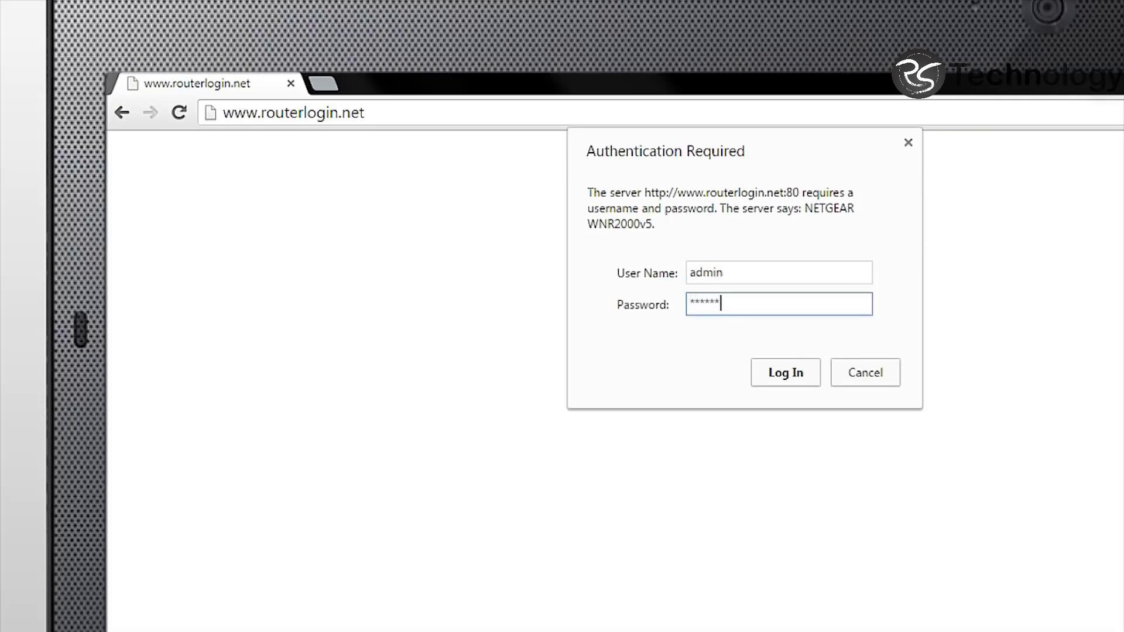
key("Return")
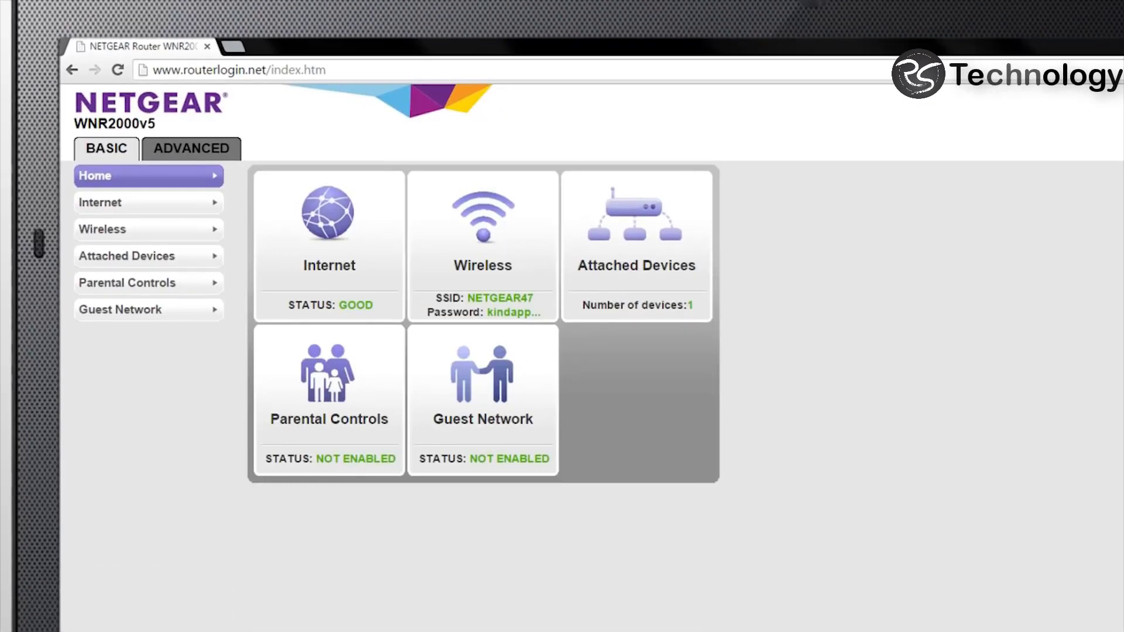
left_click(190, 149)
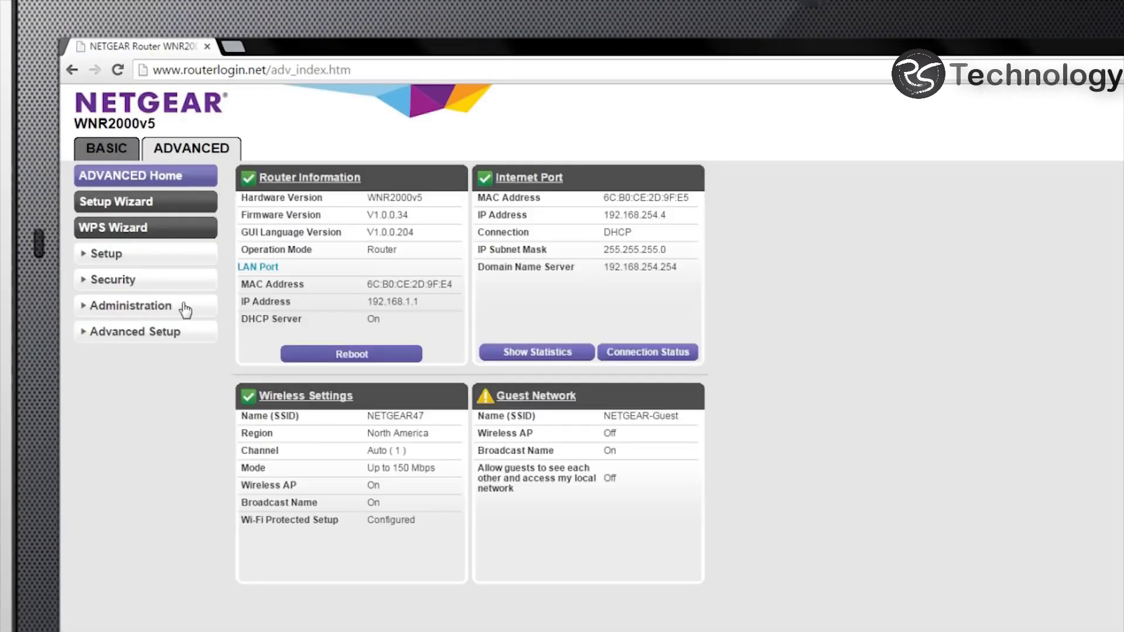
left_click(185, 309)
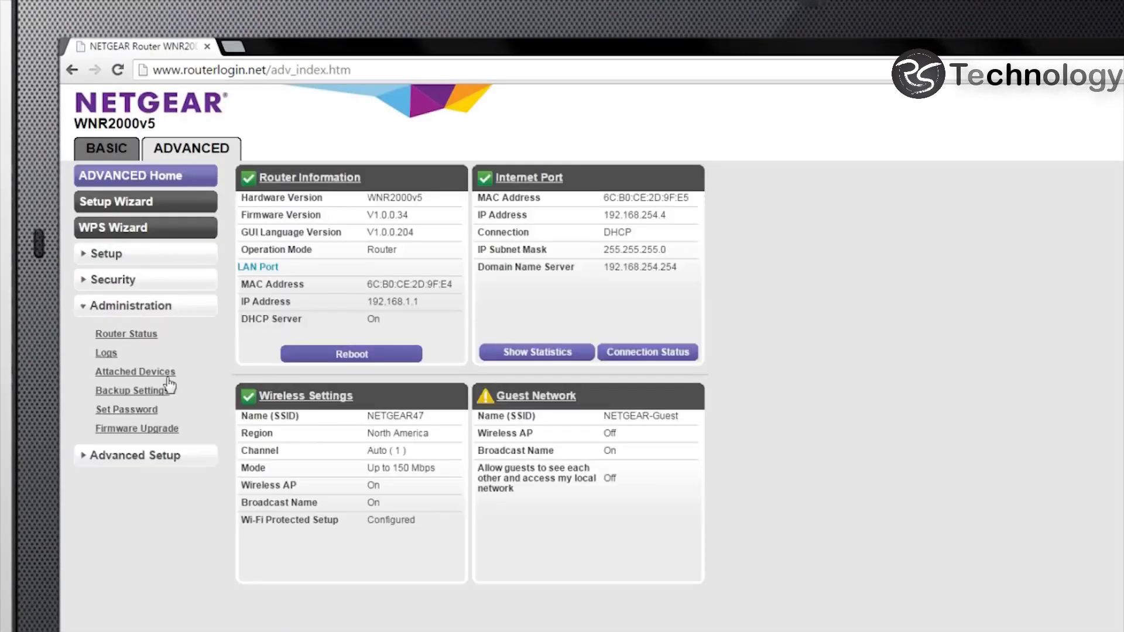
left_click(159, 429)
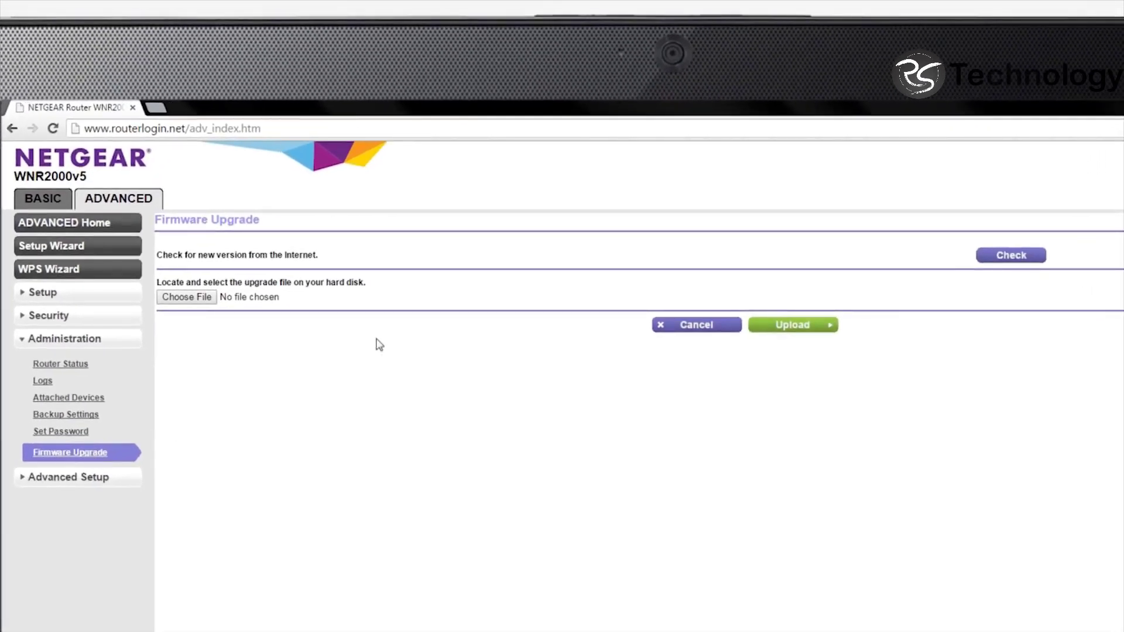
left_click(1011, 258)
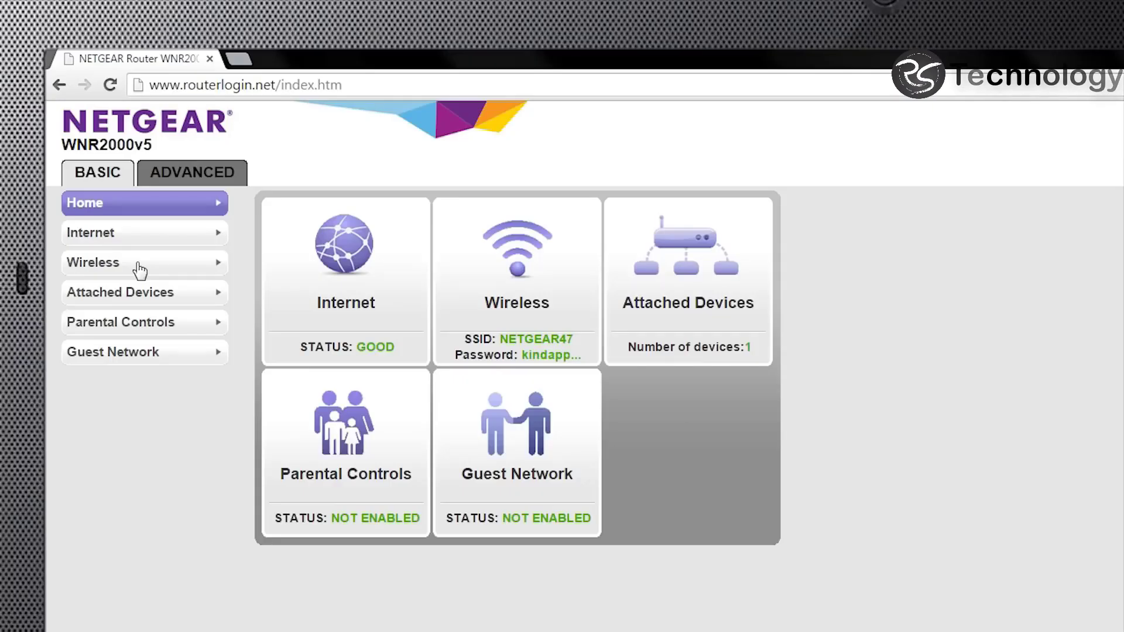
Step: Rename the wireless network to JohnWiFi with a new eight-digit network key and apply
left_click(138, 271)
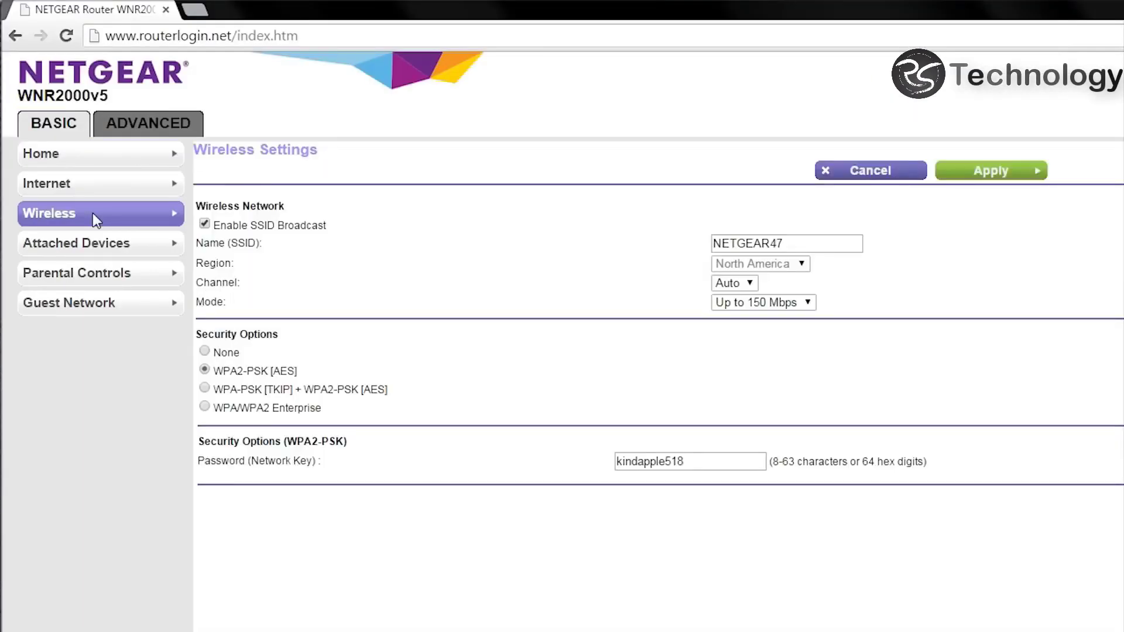
left_click(819, 244)
key("ctrl+a")
type("JohnWiFi")
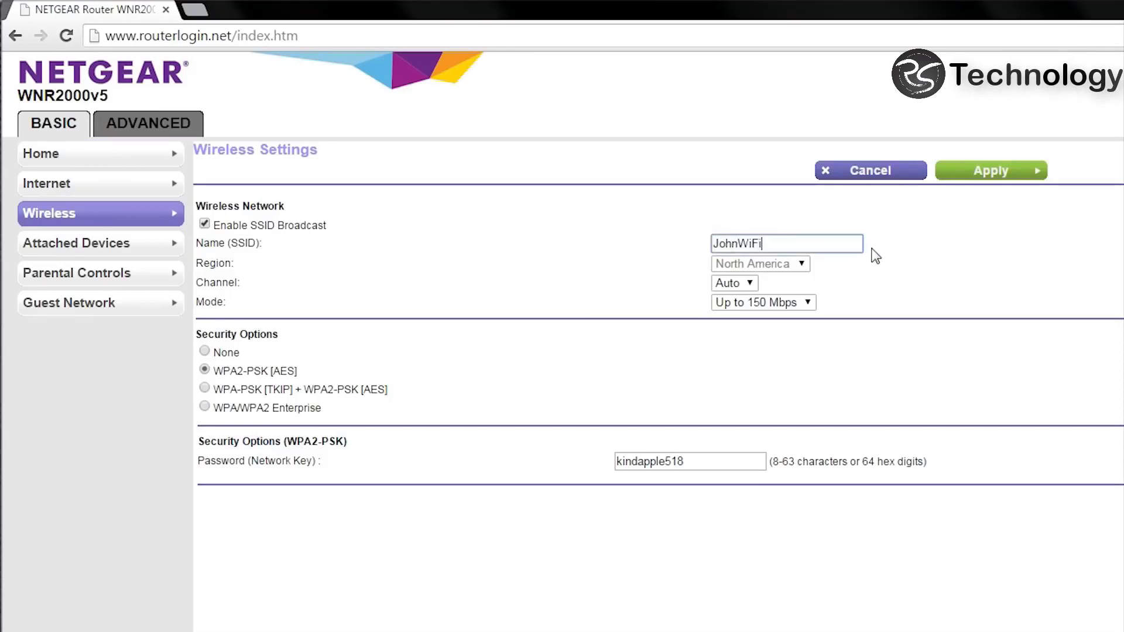
left_click_drag(684, 461, 656, 461)
key("ctrl+a")
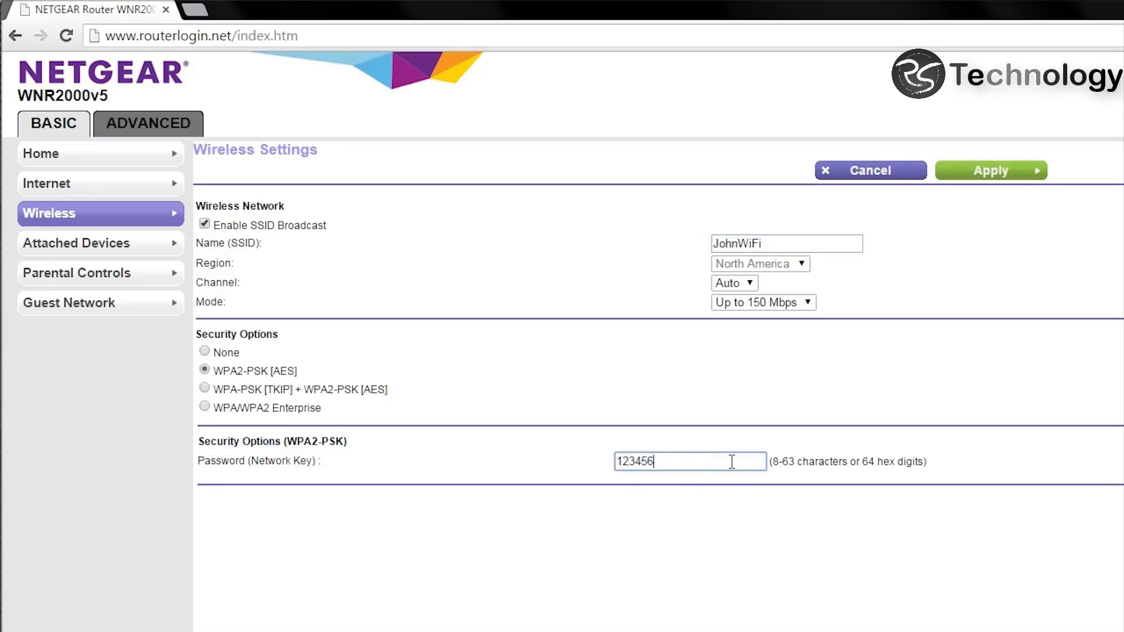
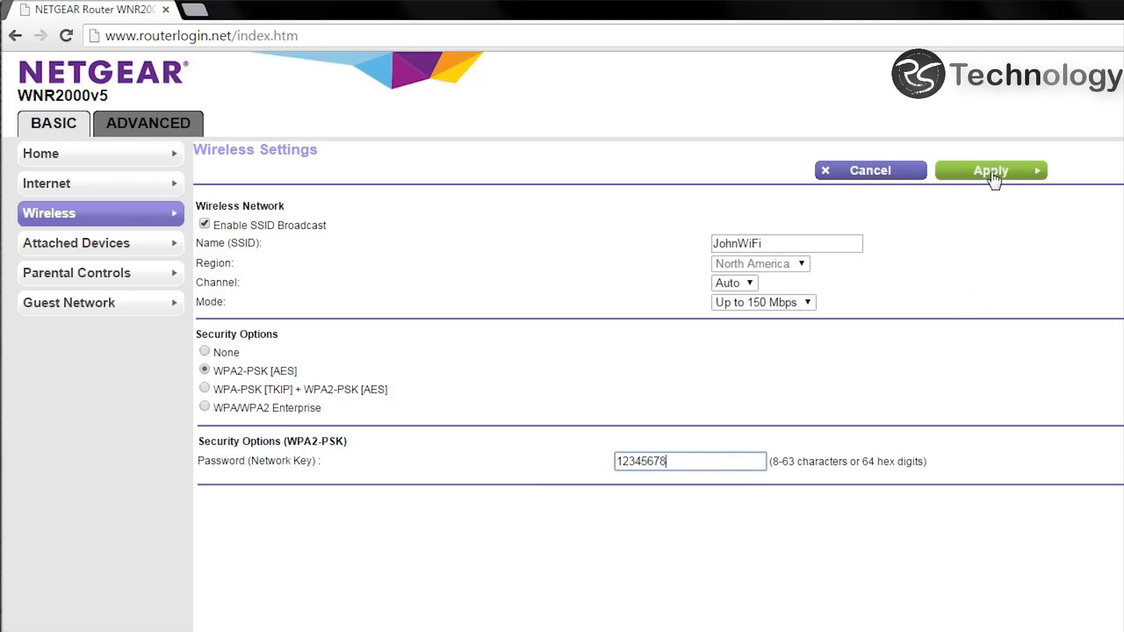
left_click(991, 172)
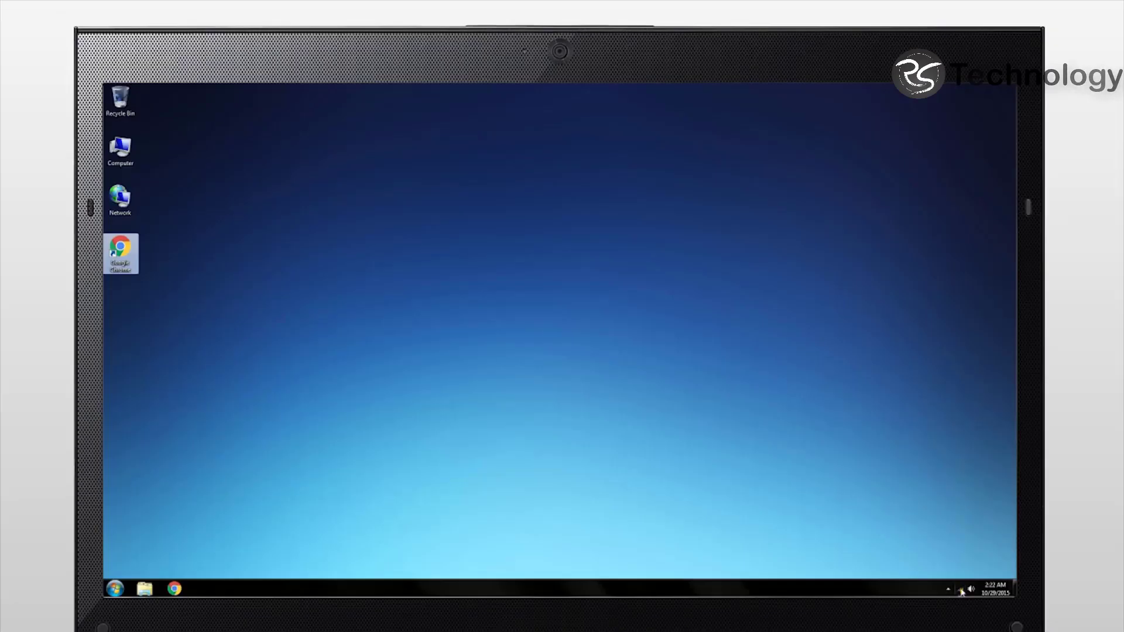
Step: Reconnect the laptop to the JohnWiFi network by entering the new network key
left_click(960, 591)
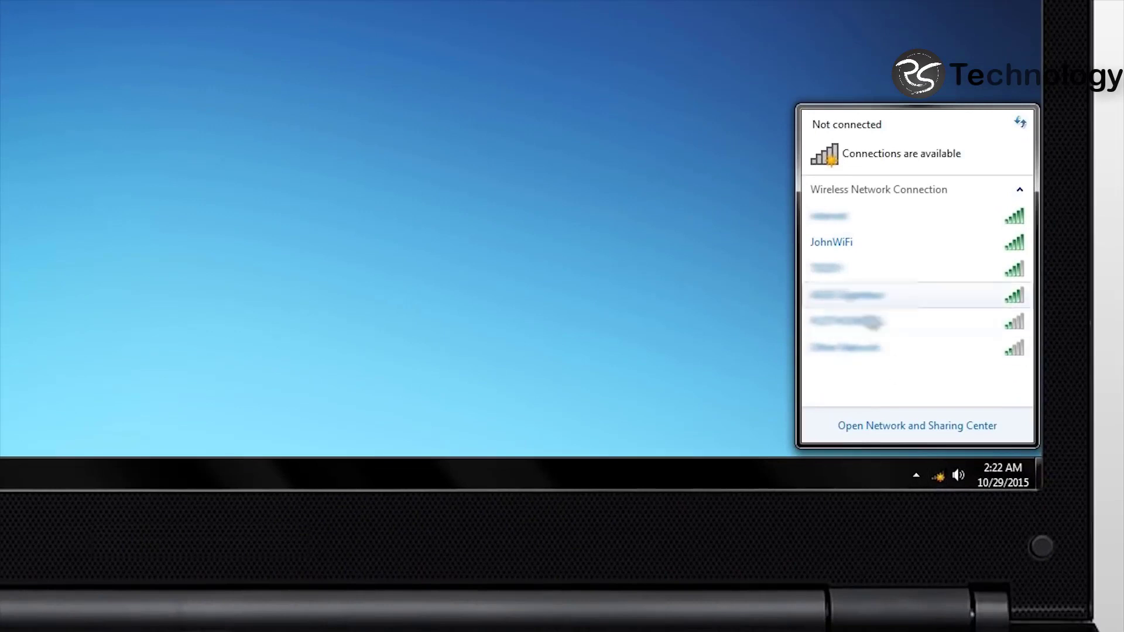
left_click(840, 243)
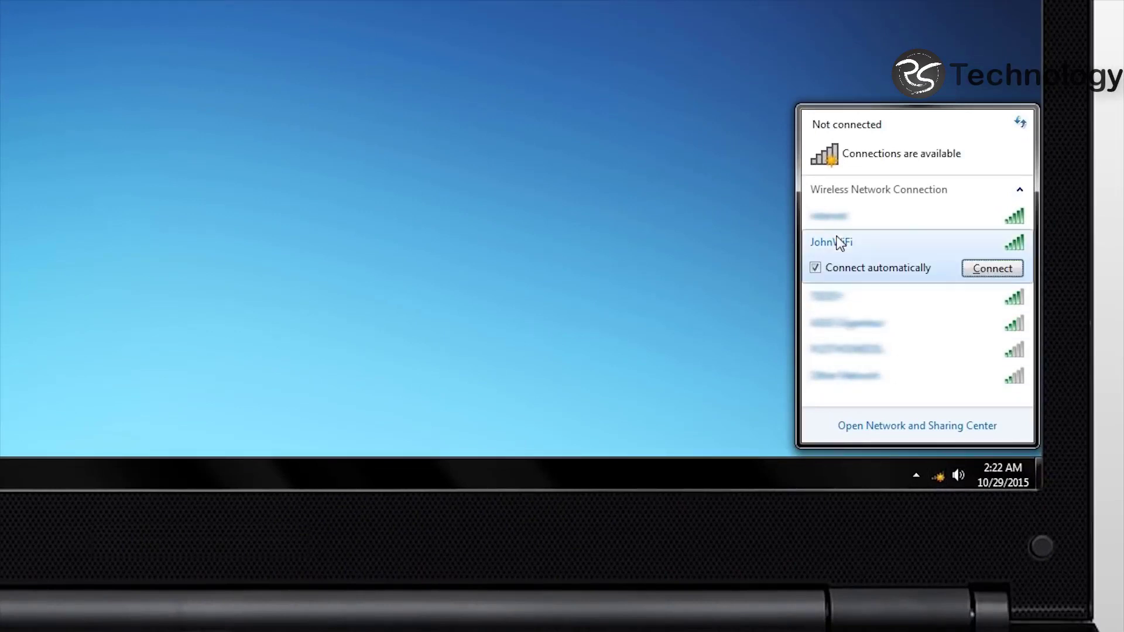
left_click(973, 274)
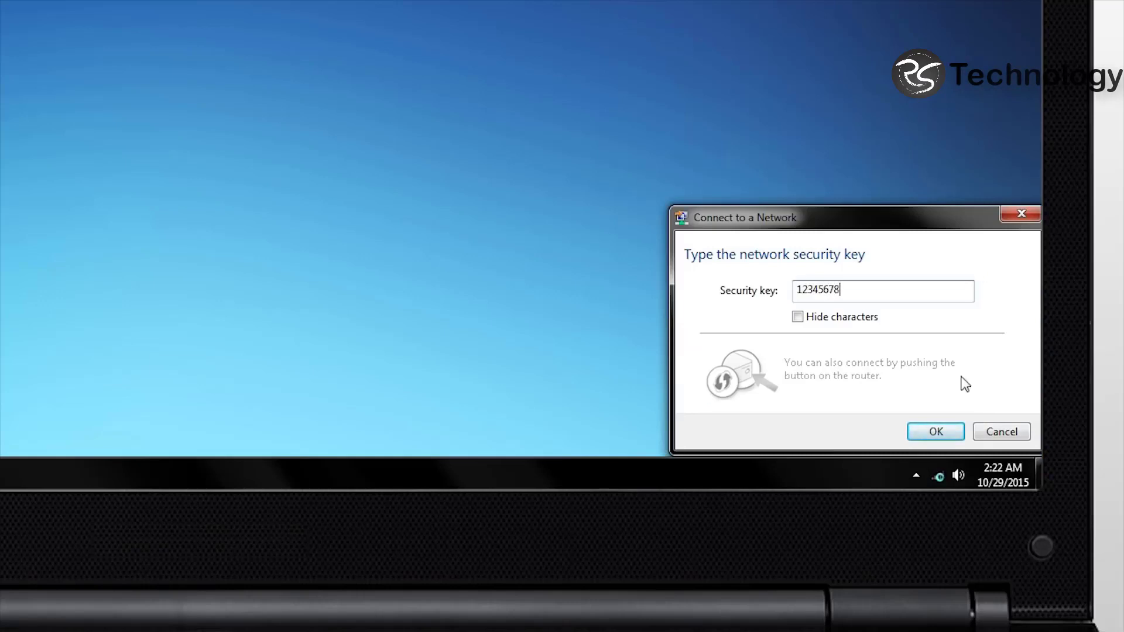
left_click(935, 431)
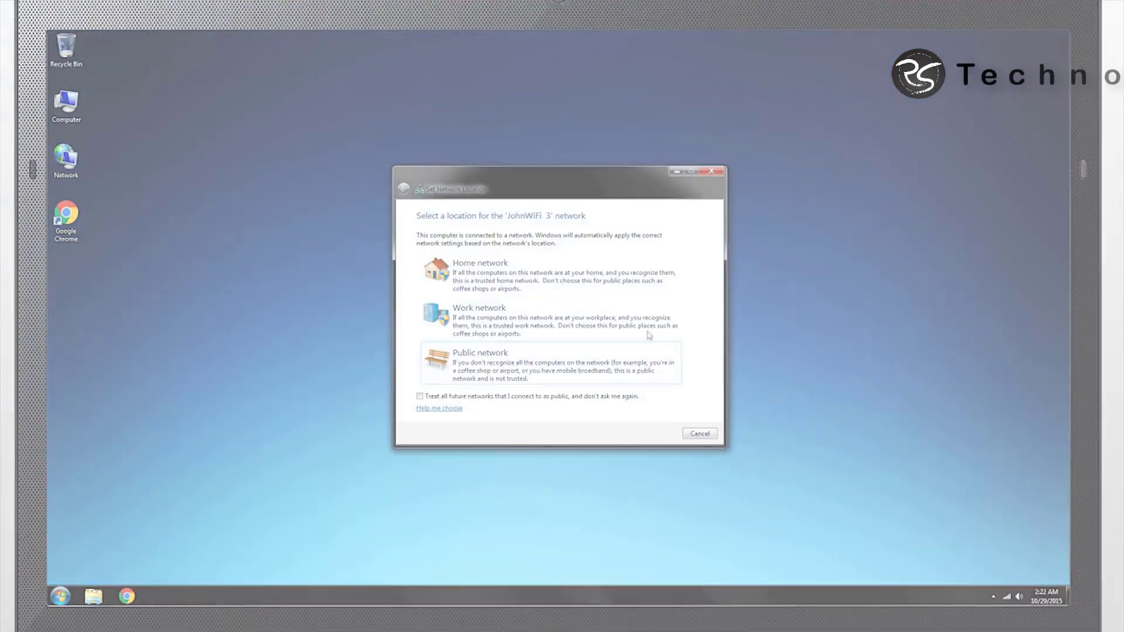